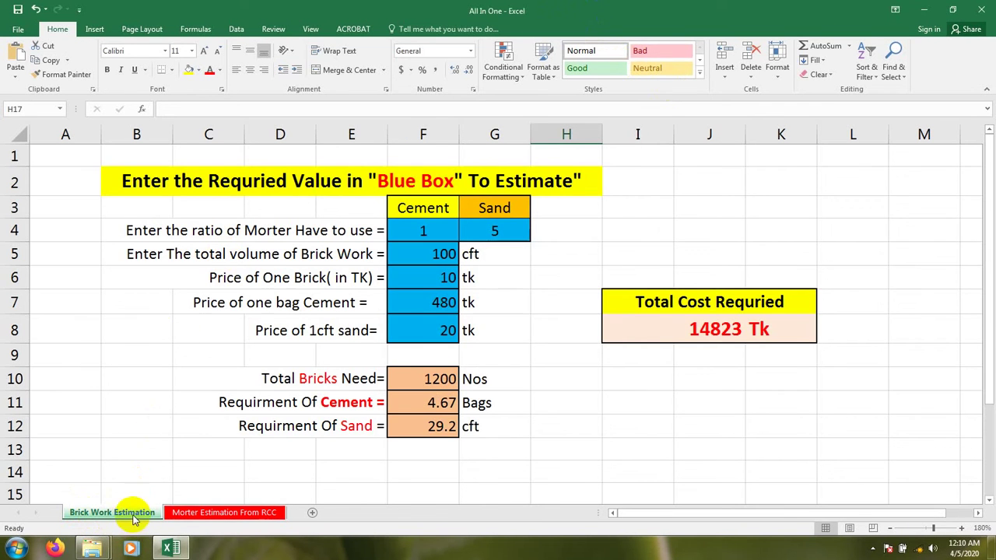
Glance at the Morter Estimation From RCC sheet, then return and select the cement ratio in F4
{"action": "left_click", "coordinate": [236, 515]}
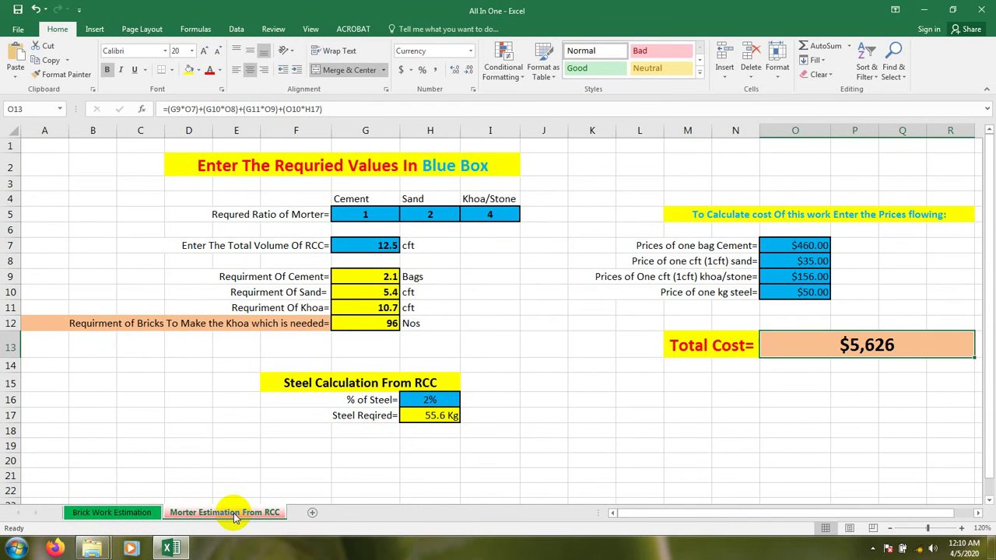
{"action": "left_click", "coordinate": [118, 515]}
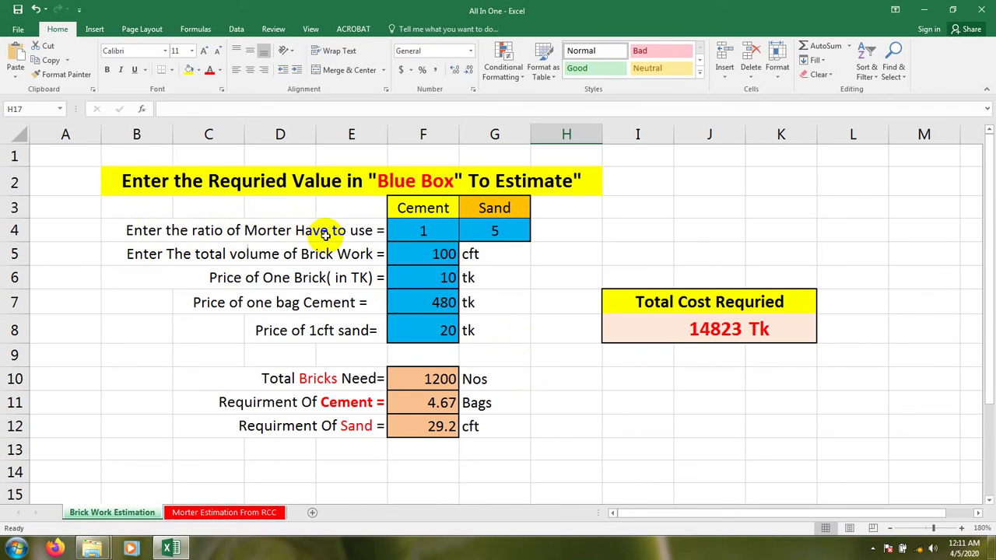
{"action": "left_click", "coordinate": [412, 231]}
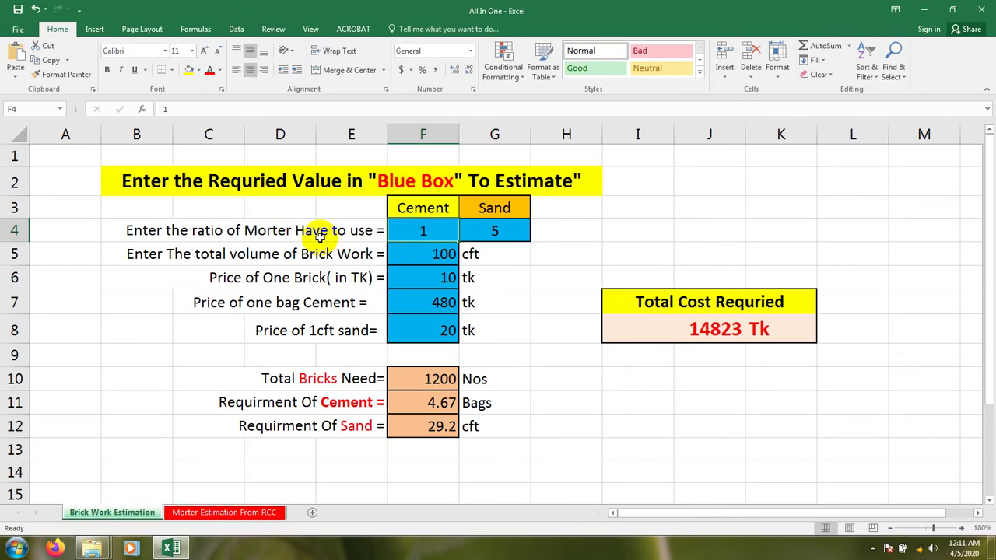
{"action": "left_click", "coordinate": [467, 280], "text": "shift"}
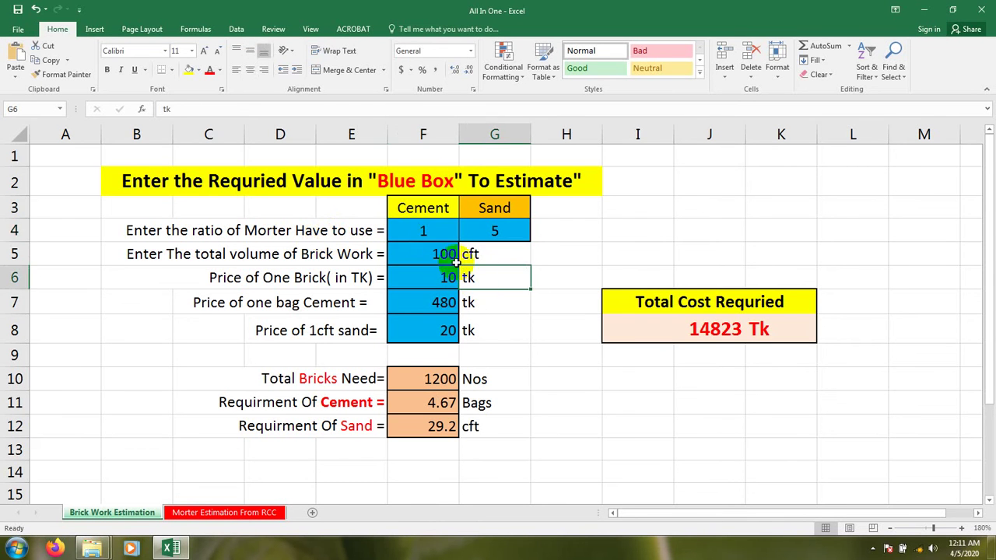
{"action": "left_click", "coordinate": [424, 224]}
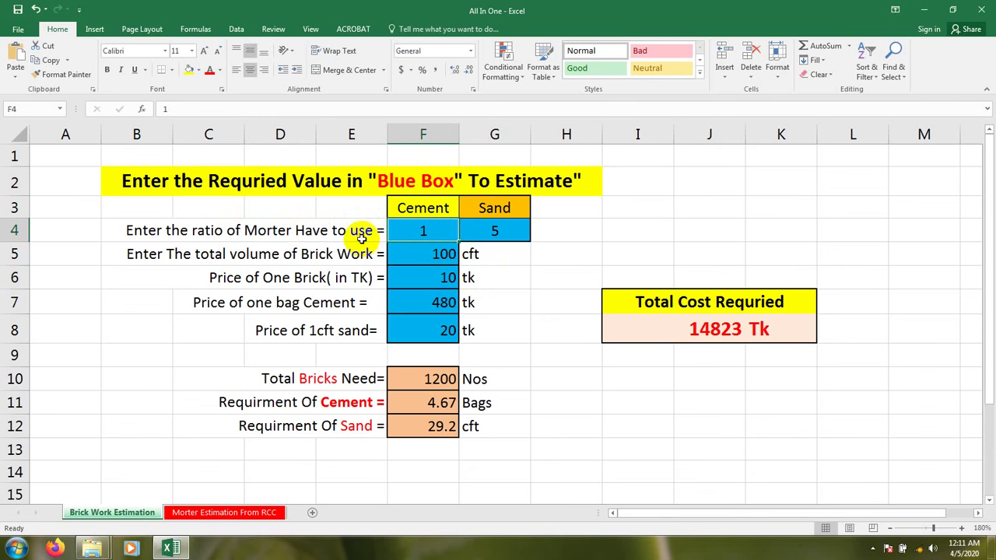
Point out the cement and sand mortar ratio values in F4 and G4
{"action": "left_click", "coordinate": [499, 276]}
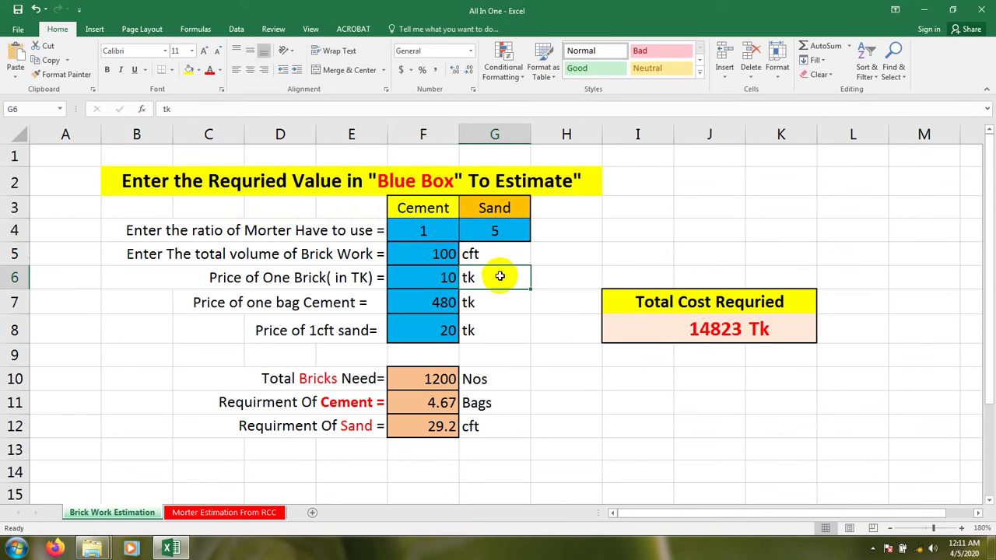
{"action": "left_click", "coordinate": [392, 224]}
{"action": "left_click", "coordinate": [504, 233]}
{"action": "left_click", "coordinate": [428, 228]}
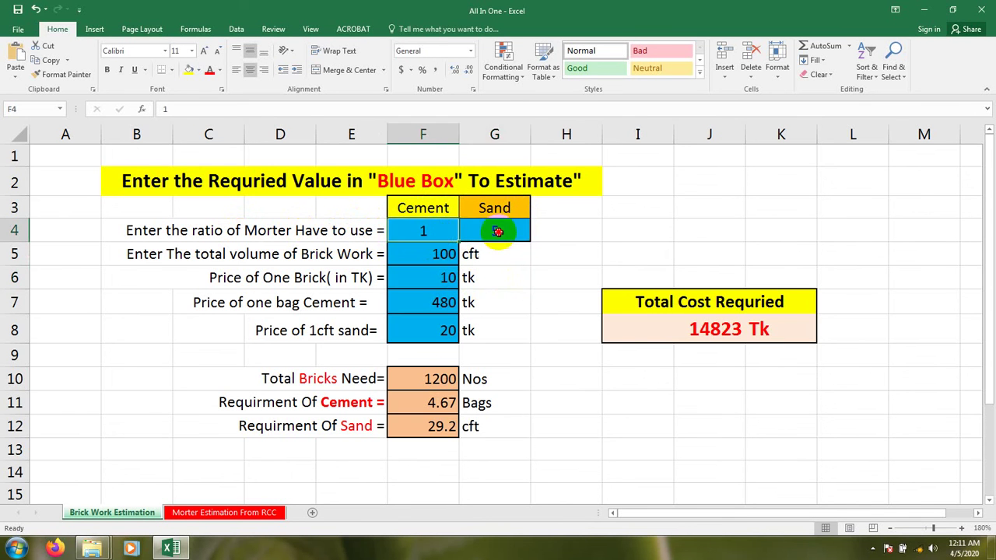
{"action": "left_click", "coordinate": [501, 230]}
{"action": "left_click", "coordinate": [438, 227]}
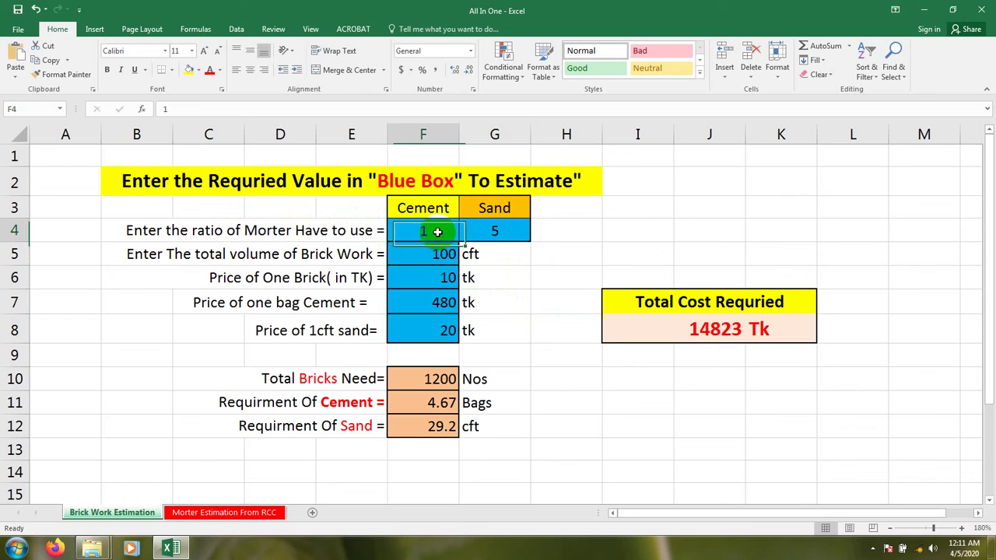
{"action": "left_click", "coordinate": [478, 232]}
{"action": "left_click", "coordinate": [425, 227]}
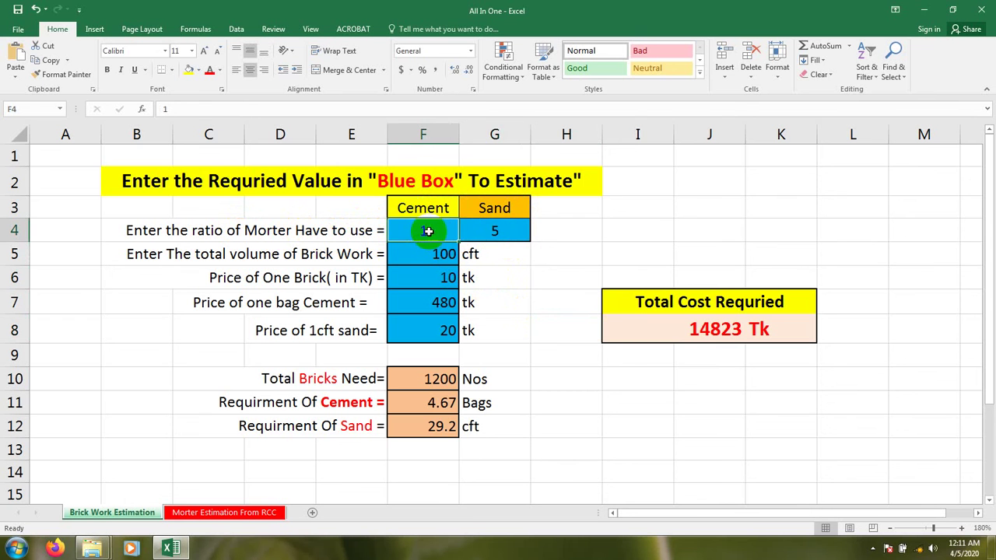
{"action": "left_click", "coordinate": [470, 227]}
{"action": "left_click", "coordinate": [438, 224]}
Change the sand ratio in G4 from 5 to 4
{"action": "left_click", "coordinate": [489, 232]}
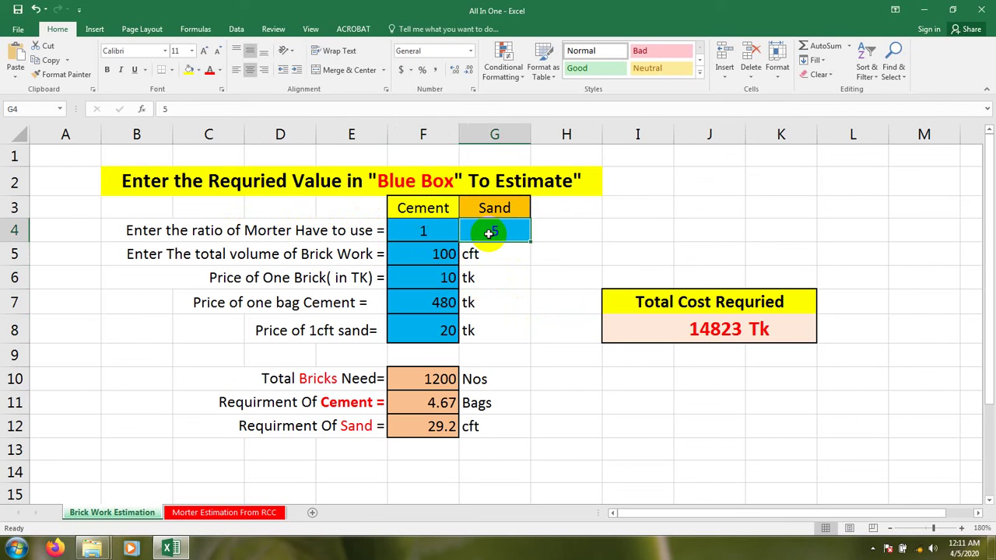
{"action": "type", "text": "4"}
{"action": "left_click", "coordinate": [549, 336]}
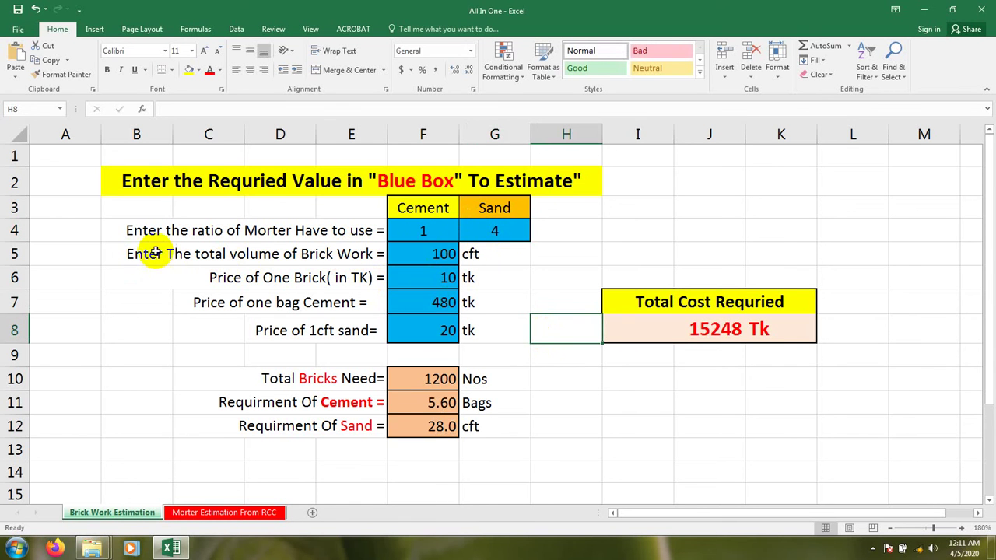
{"action": "left_click", "coordinate": [436, 253]}
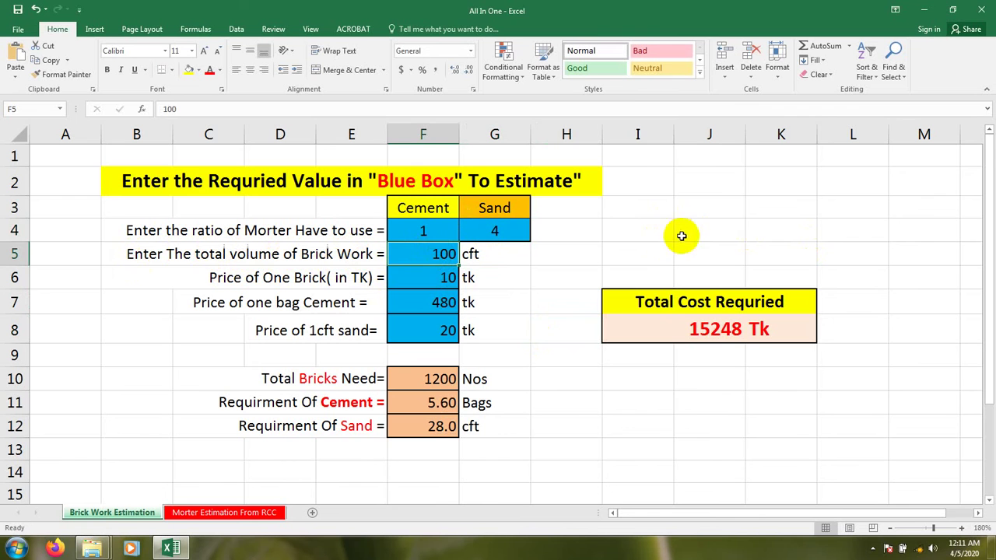
{"action": "left_click", "coordinate": [771, 231]}
{"action": "left_click", "coordinate": [633, 234]}
{"action": "left_click", "coordinate": [710, 222]}
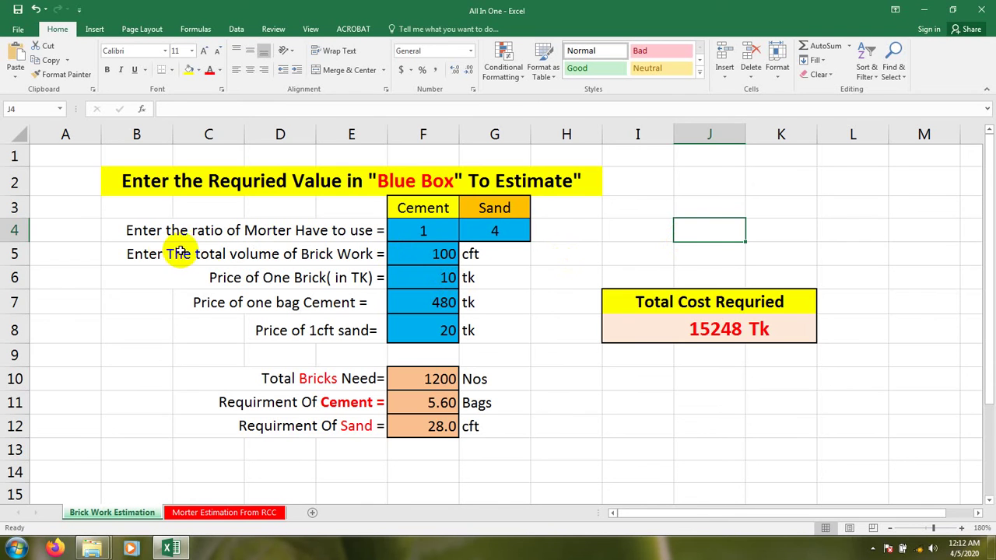
{"action": "left_click", "coordinate": [424, 253]}
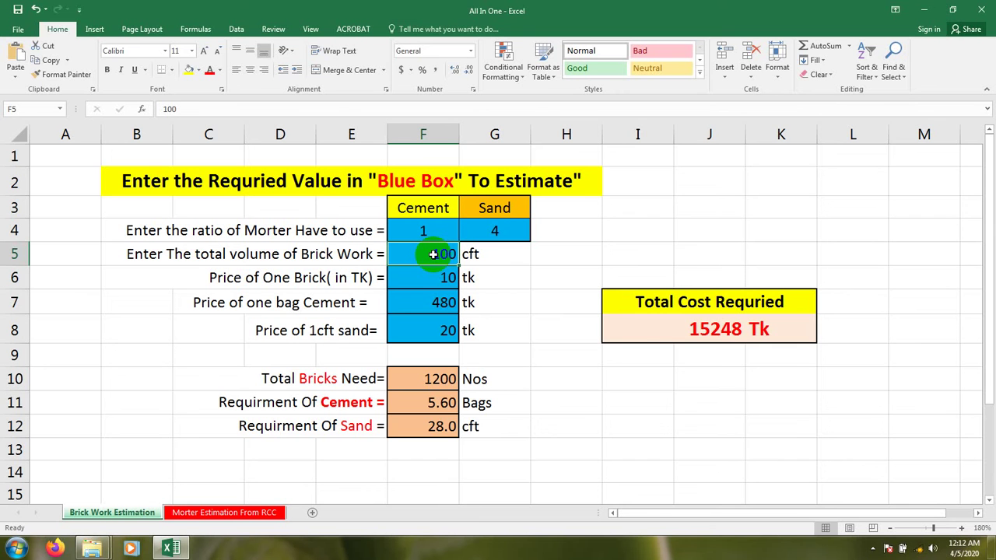
Point out the cement ratio, brick-work volume and brick price cells in the estimate
{"action": "left_click", "coordinate": [514, 308]}
{"action": "left_click", "coordinate": [429, 231]}
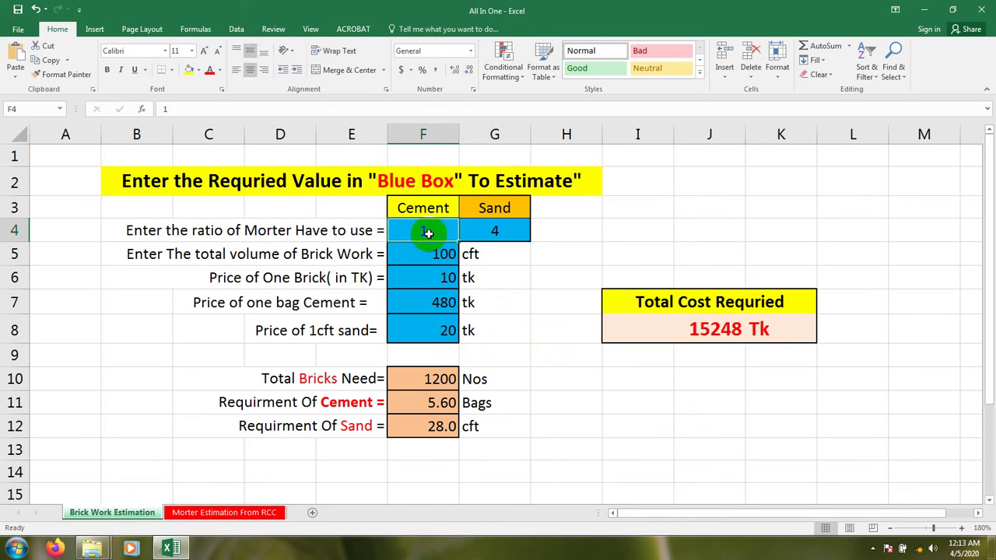
{"action": "left_click", "coordinate": [487, 226]}
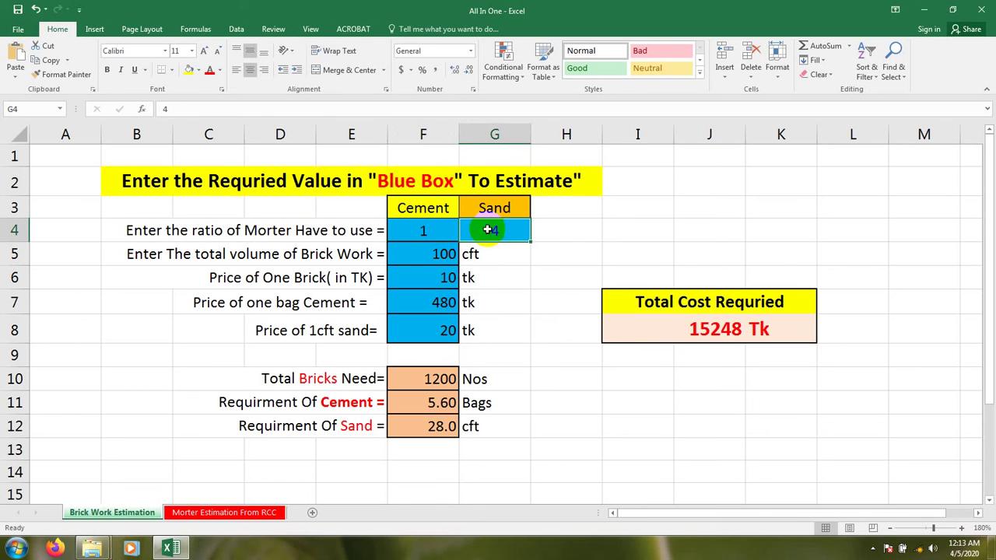
{"action": "left_click", "coordinate": [436, 256]}
{"action": "left_click", "coordinate": [506, 227]}
{"action": "left_click", "coordinate": [428, 228]}
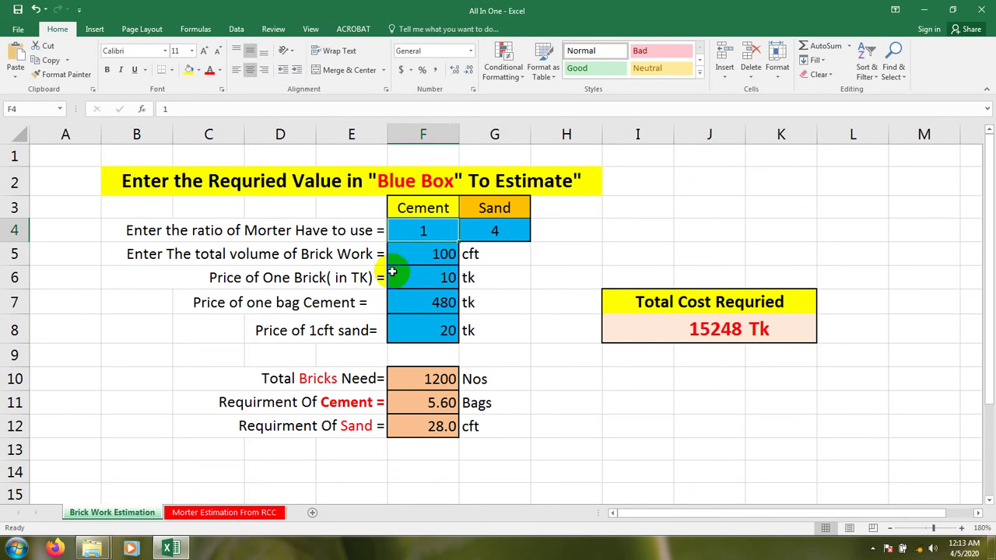
{"action": "left_click", "coordinate": [427, 259]}
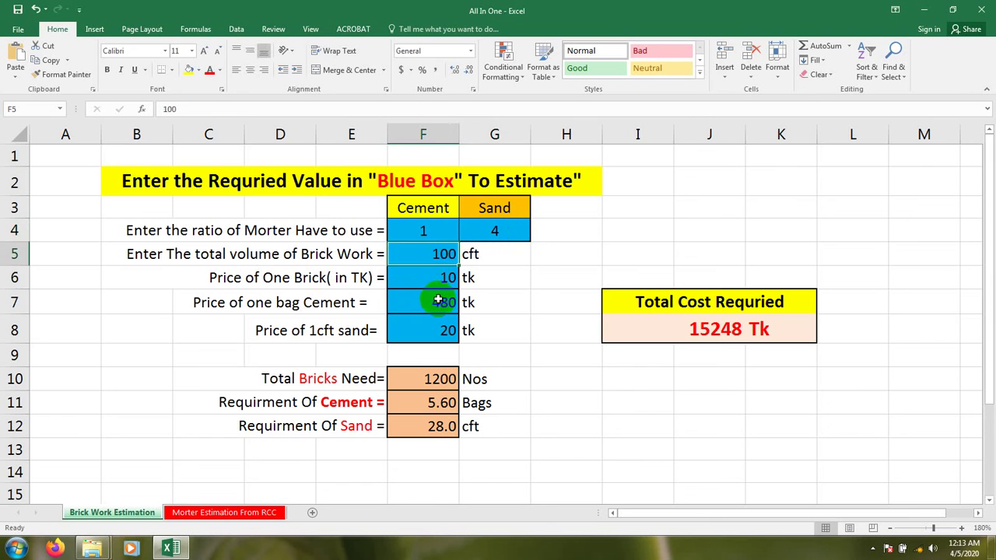
{"action": "left_click", "coordinate": [438, 303]}
{"action": "left_click", "coordinate": [438, 251]}
{"action": "left_click", "coordinate": [438, 283]}
Change the brick-work volume in F5 to 1000 cft
{"action": "left_click", "coordinate": [433, 257]}
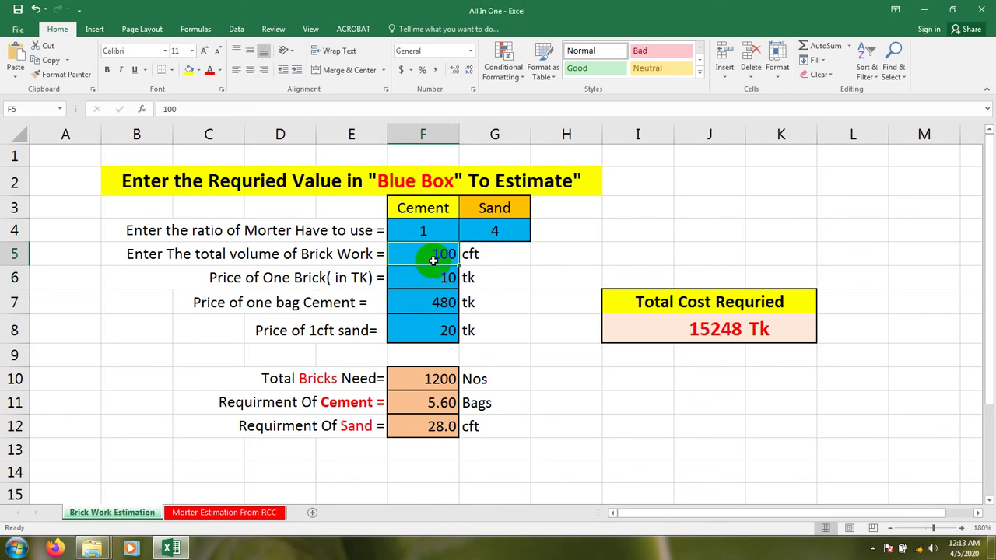
{"action": "type", "text": "1"}
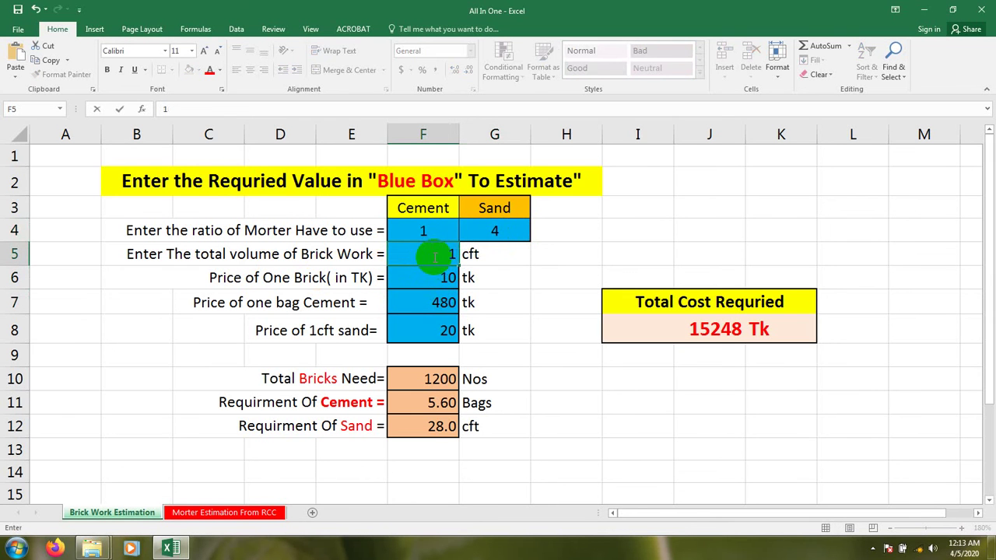
{"action": "type", "text": "000"}
{"action": "key", "text": "Return"}
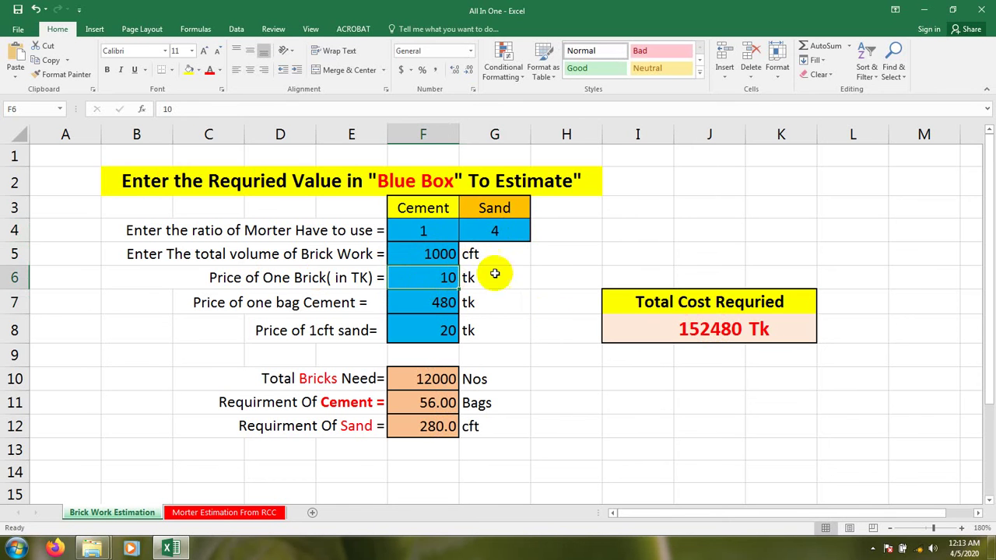
Review the Price of One Brick label and its value in F6
{"action": "left_click", "coordinate": [514, 339]}
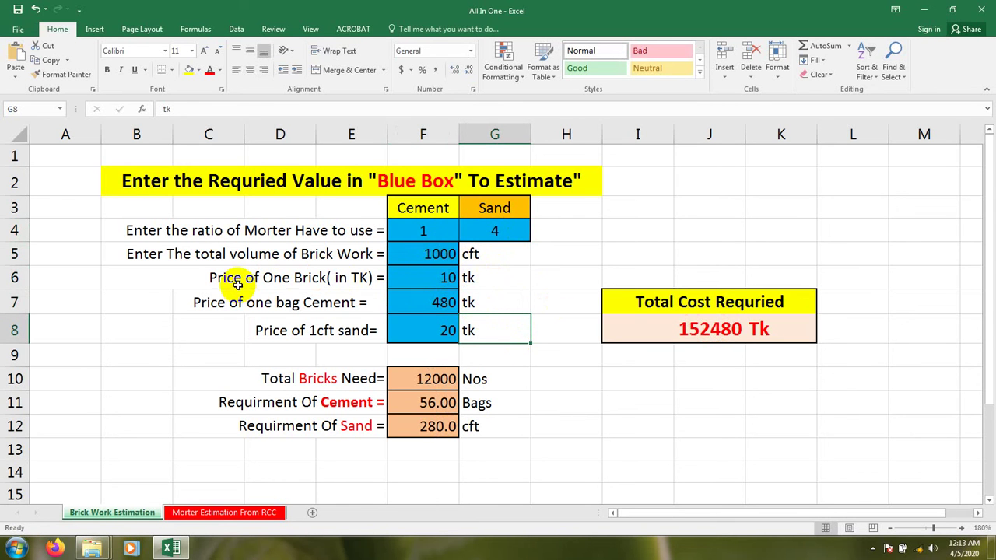
{"action": "left_click", "coordinate": [423, 280]}
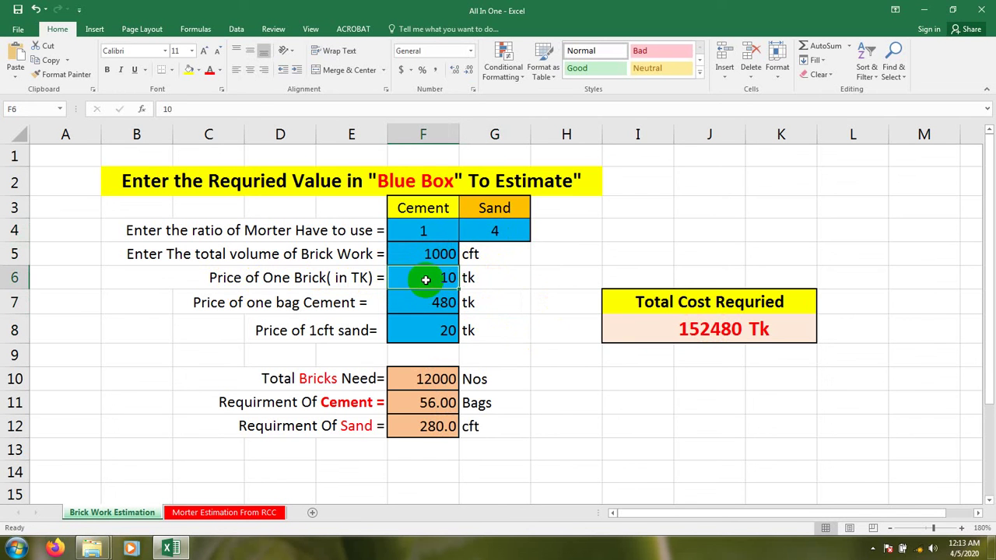
{"action": "left_click", "coordinate": [361, 279]}
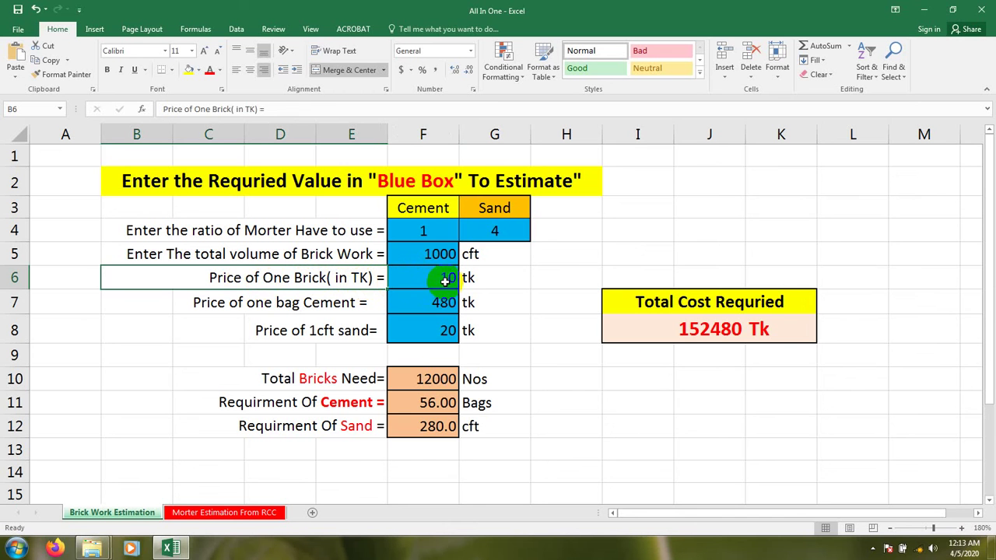
{"action": "left_click", "coordinate": [418, 303]}
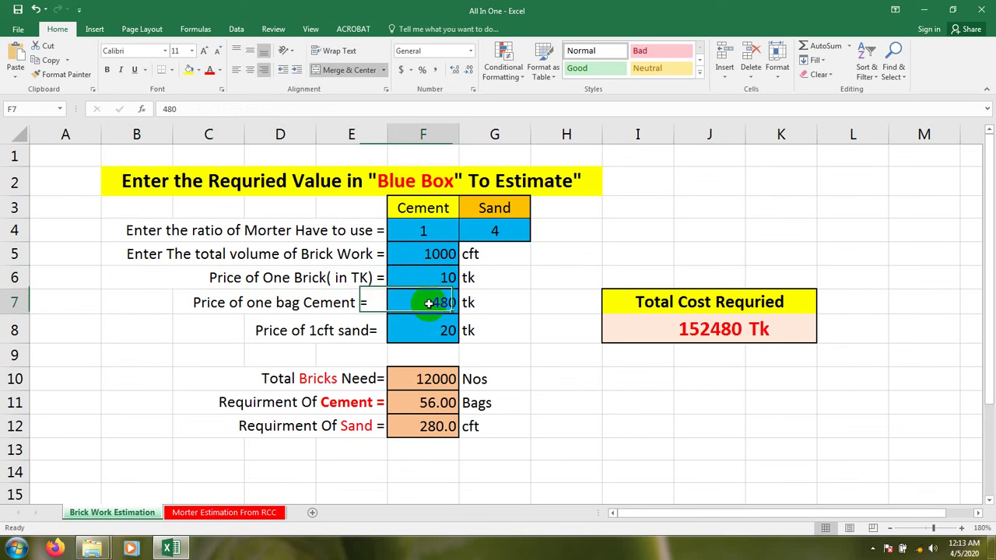
{"action": "left_click", "coordinate": [430, 276]}
Point out the tk currency labels in column G and reselect the brick price in F6
{"action": "left_click", "coordinate": [511, 273]}
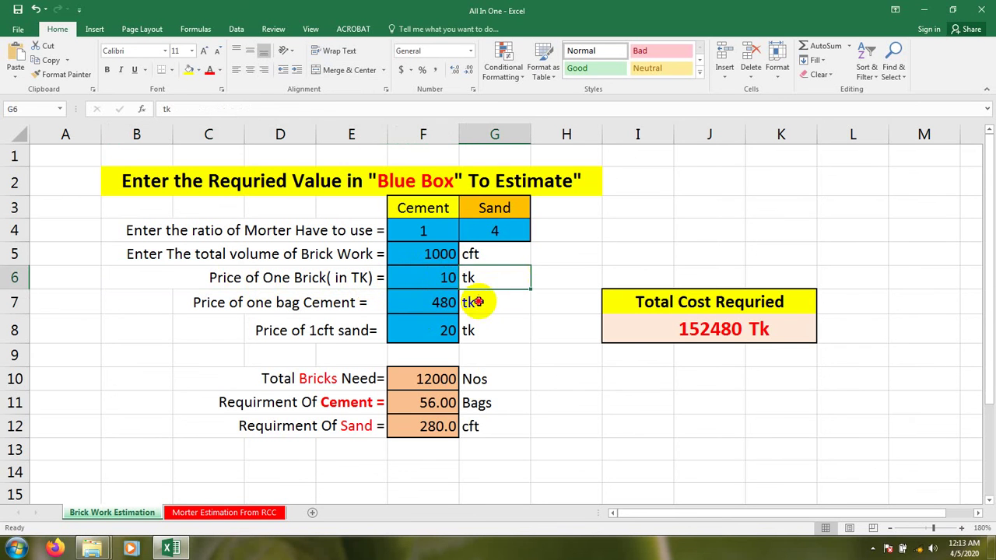
{"action": "left_click", "coordinate": [480, 304]}
{"action": "left_click", "coordinate": [475, 329]}
{"action": "left_click", "coordinate": [476, 280]}
{"action": "left_click", "coordinate": [477, 302]}
{"action": "left_click", "coordinate": [478, 328]}
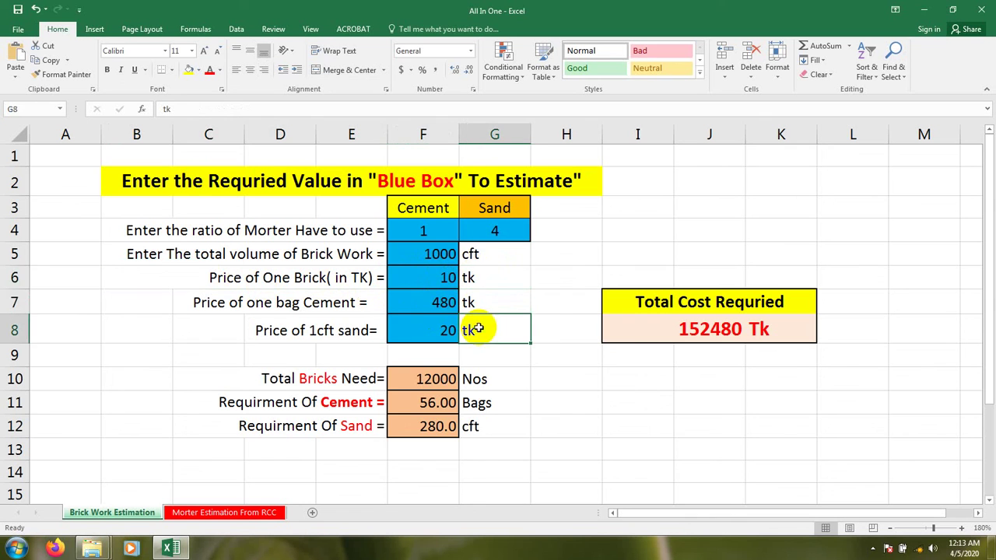
{"action": "left_click", "coordinate": [441, 278]}
{"action": "left_click", "coordinate": [440, 306]}
{"action": "left_click", "coordinate": [420, 278]}
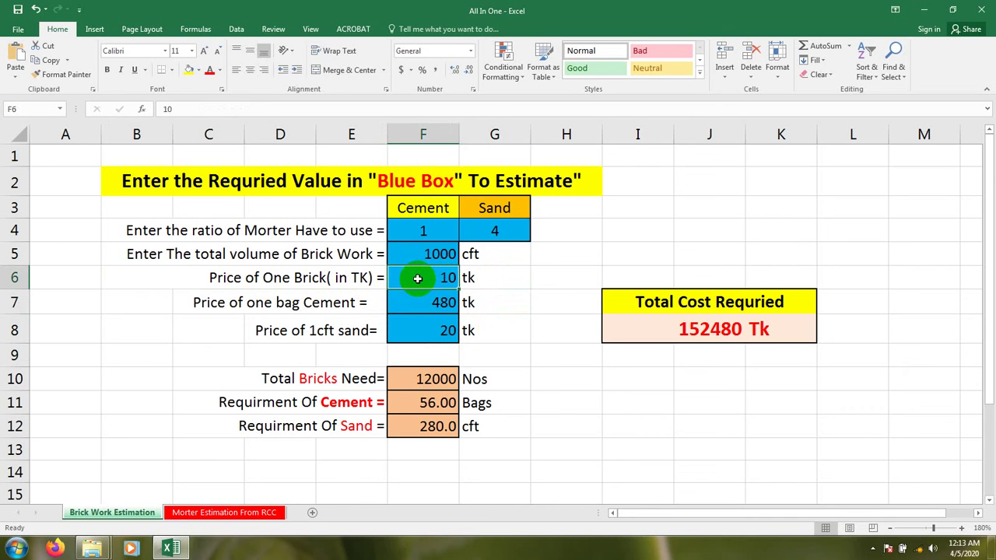
Set the prices to 9 per brick, 500 per cement bag and 25 per cft of sand
{"action": "key", "text": "BackSpace"}
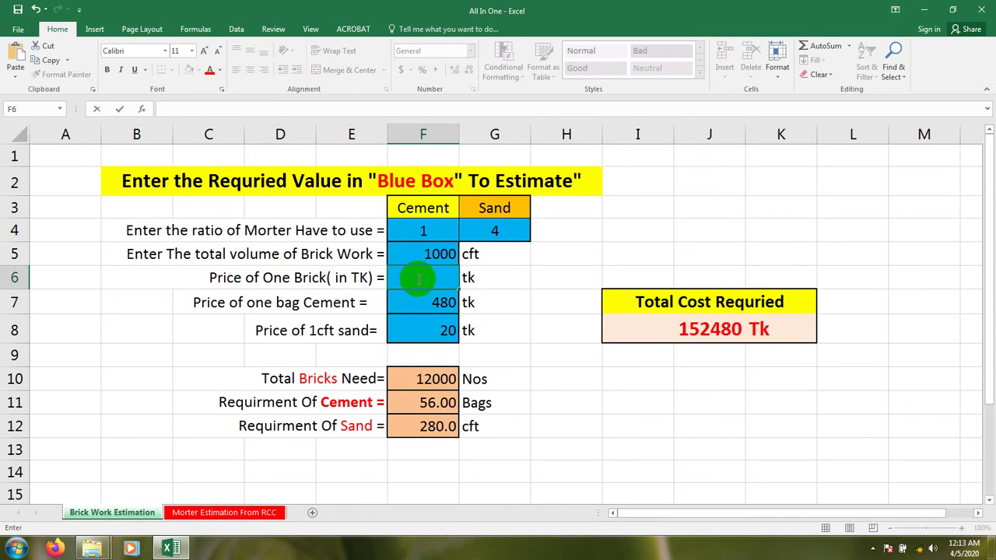
{"action": "type", "text": "9"}
{"action": "key", "text": "Return"}
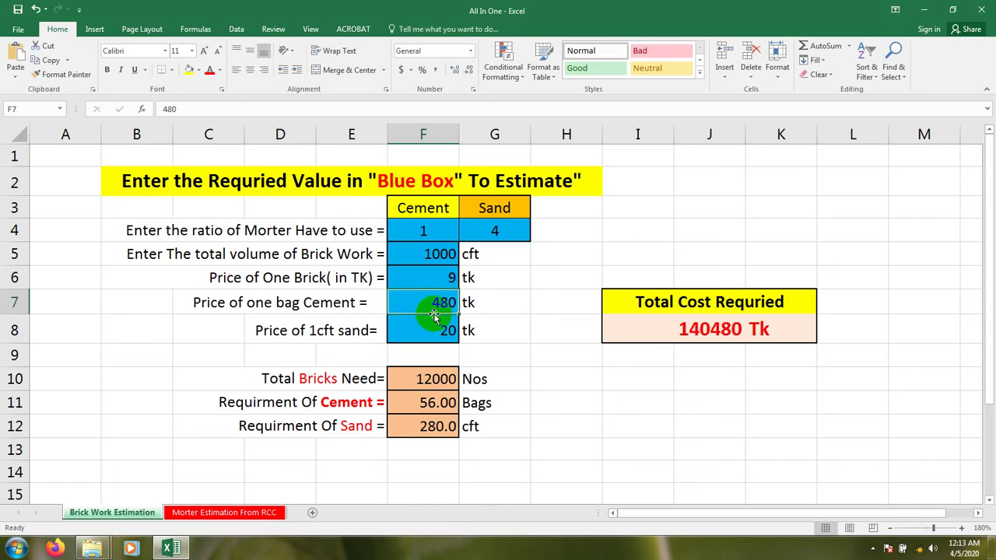
{"action": "type", "text": "500"}
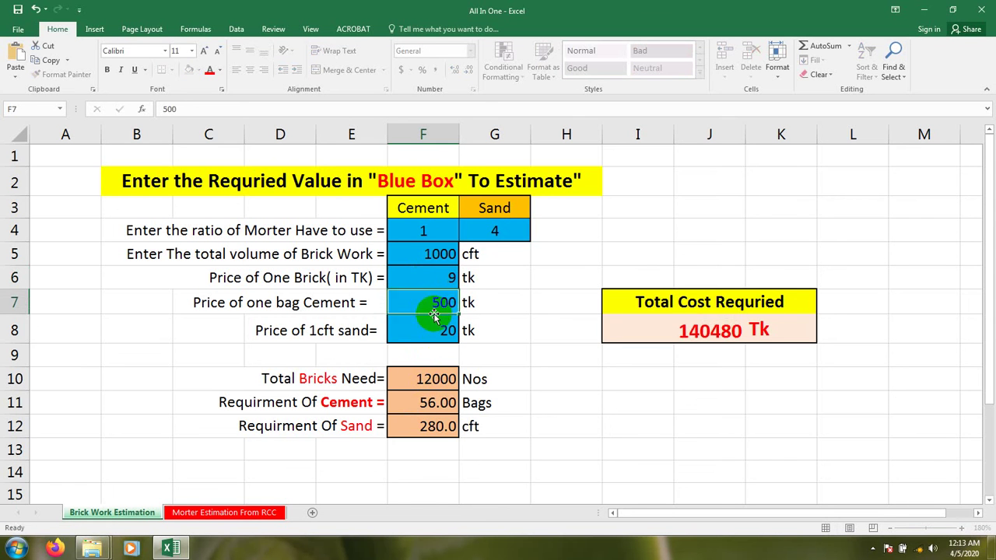
{"action": "key", "text": "Return"}
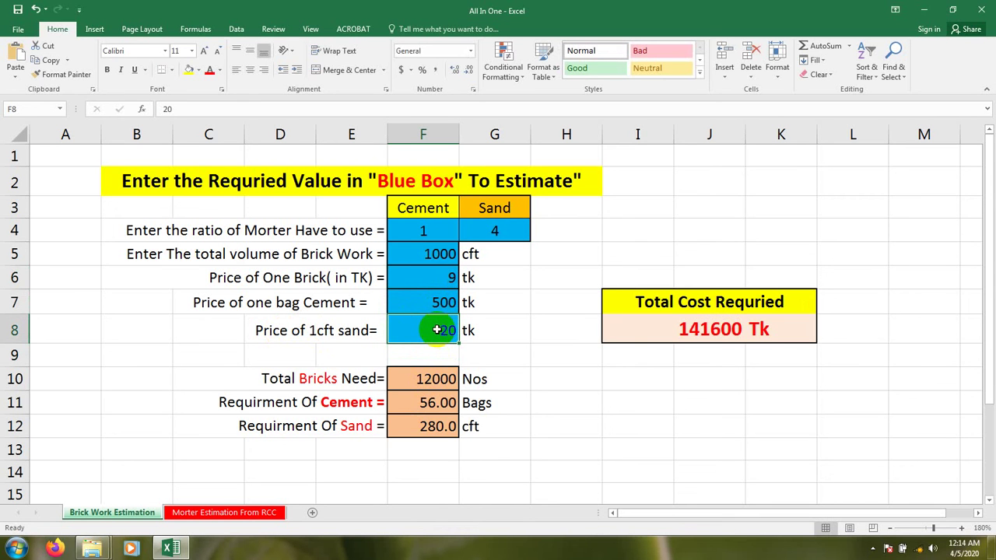
{"action": "type", "text": "25"}
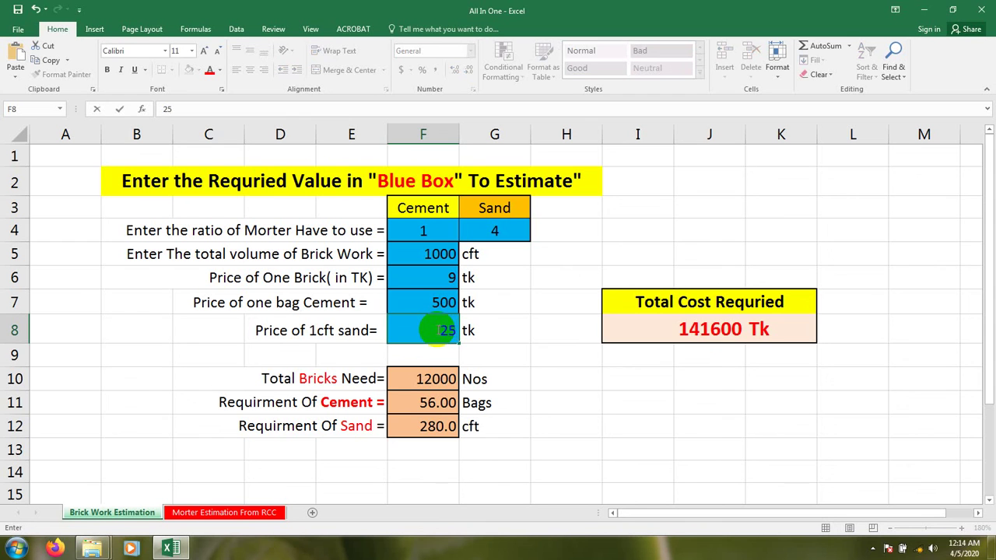
{"action": "key", "text": "Return"}
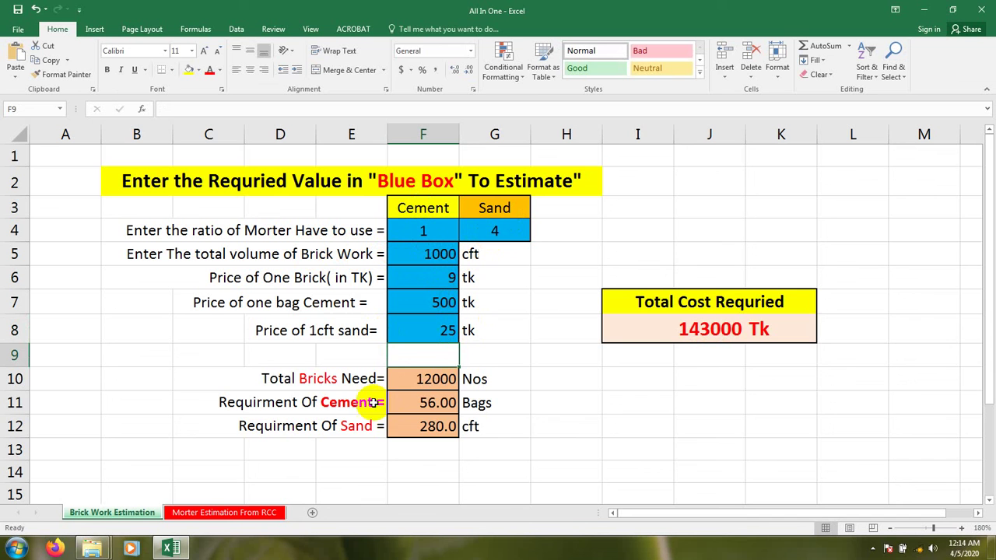
{"action": "left_click", "coordinate": [434, 380]}
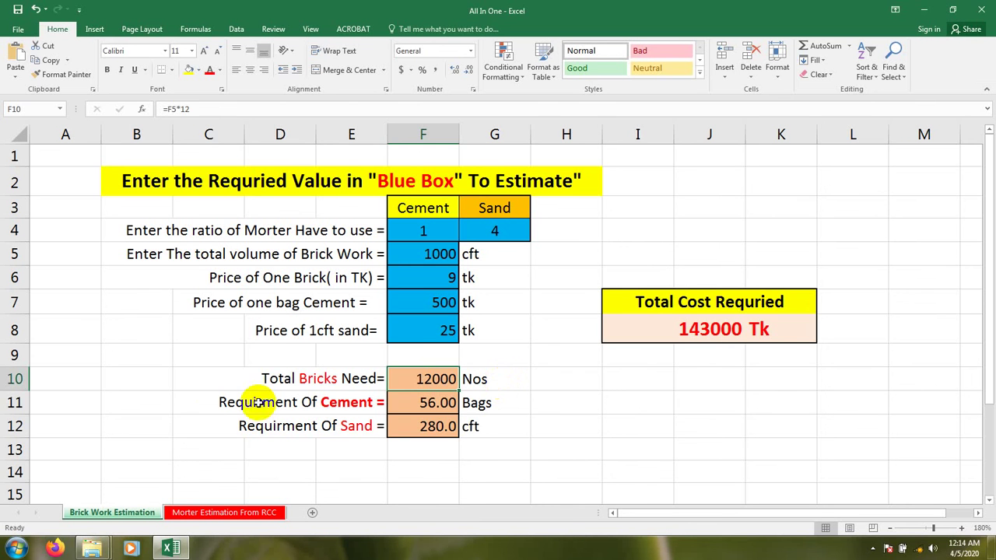
{"action": "left_click_drag", "start_coordinate": [211, 376], "coordinate": [489, 444]}
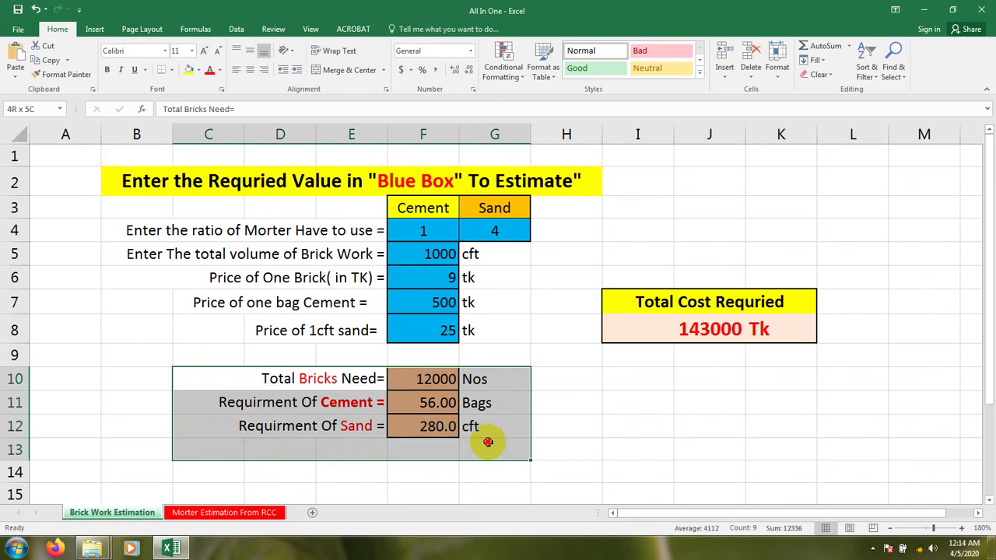
{"action": "left_click", "coordinate": [477, 473]}
{"action": "left_click", "coordinate": [453, 470]}
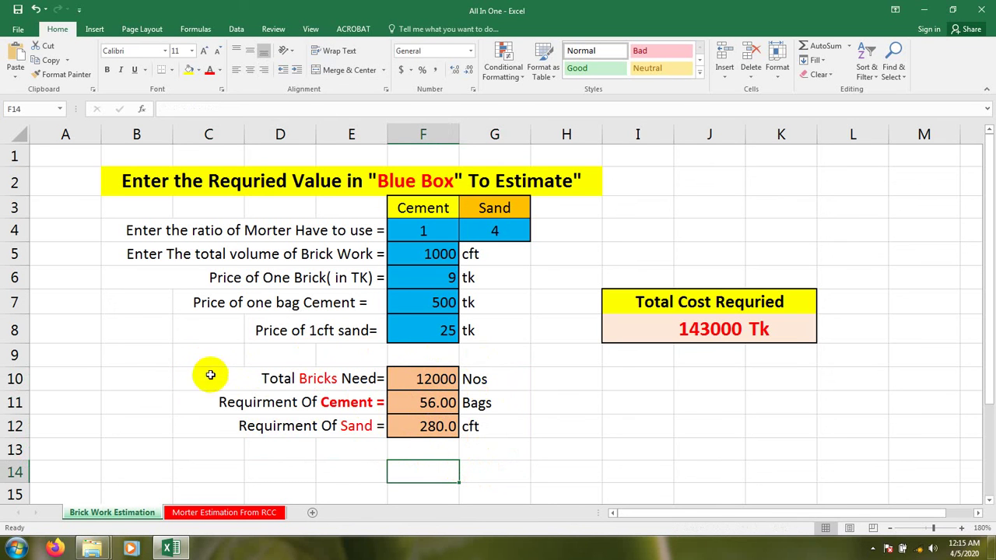
{"action": "left_click", "coordinate": [700, 335]}
{"action": "left_click", "coordinate": [678, 396]}
{"action": "left_click", "coordinate": [732, 331]}
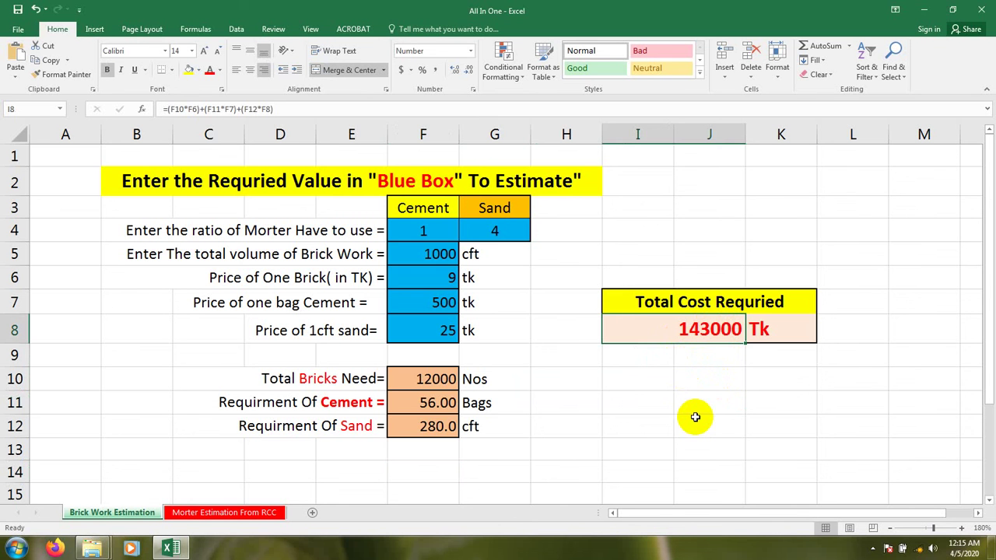
Change the brick-work volume in F5 back to 100 cft
{"action": "left_click", "coordinate": [439, 254]}
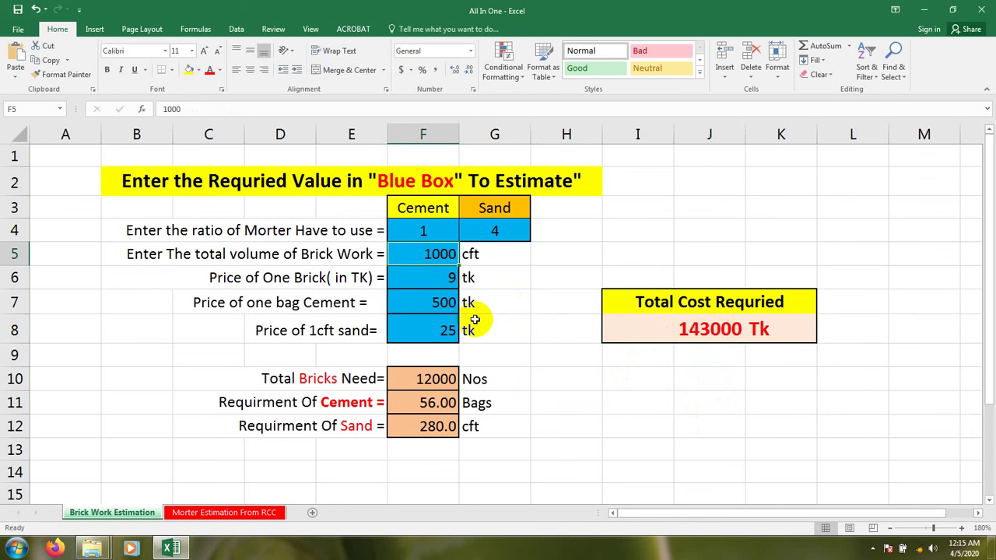
{"action": "type", "text": "100"}
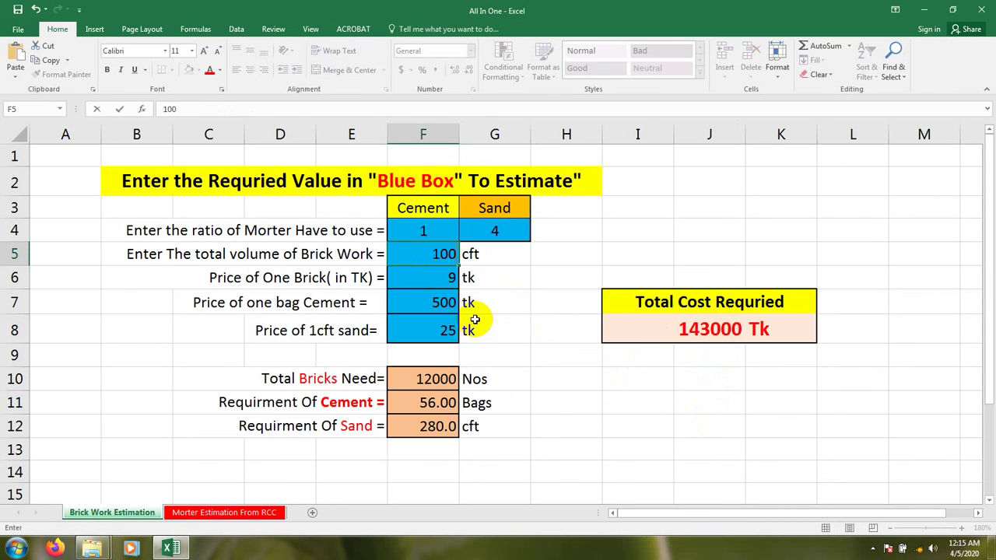
{"action": "key", "text": "Return"}
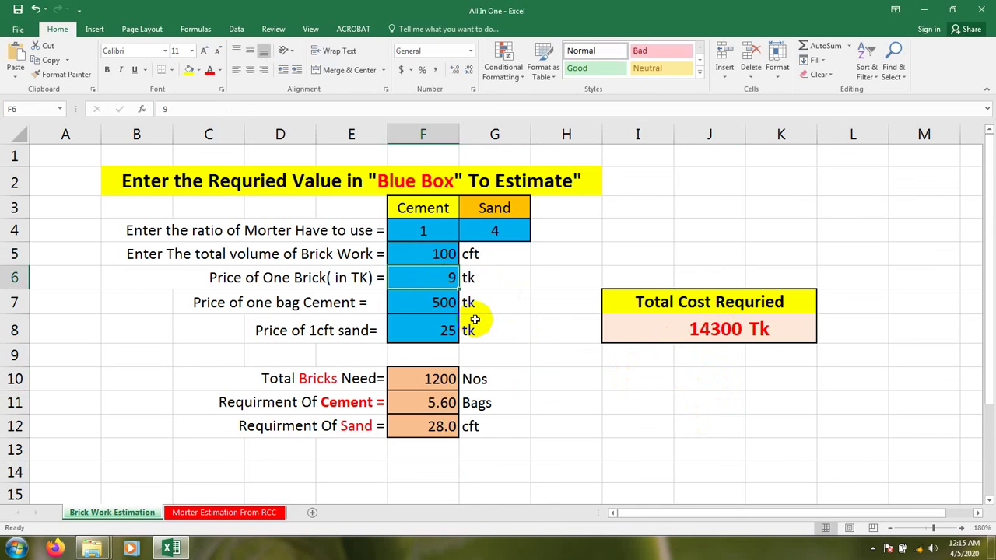
{"action": "left_click", "coordinate": [484, 487]}
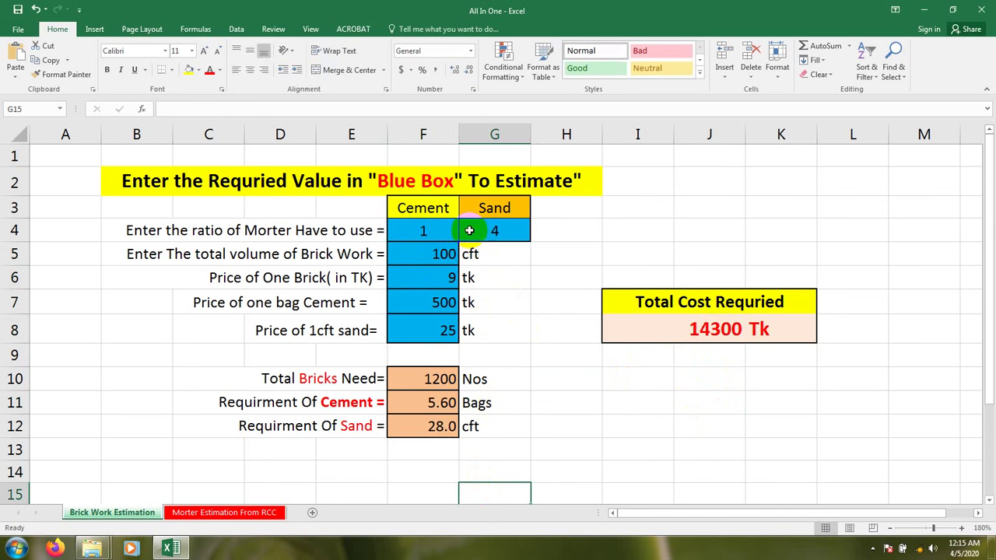
Set the sand ratio in G4 to 5 and inspect the recalculated 13863 total cost
{"action": "left_click", "coordinate": [502, 231]}
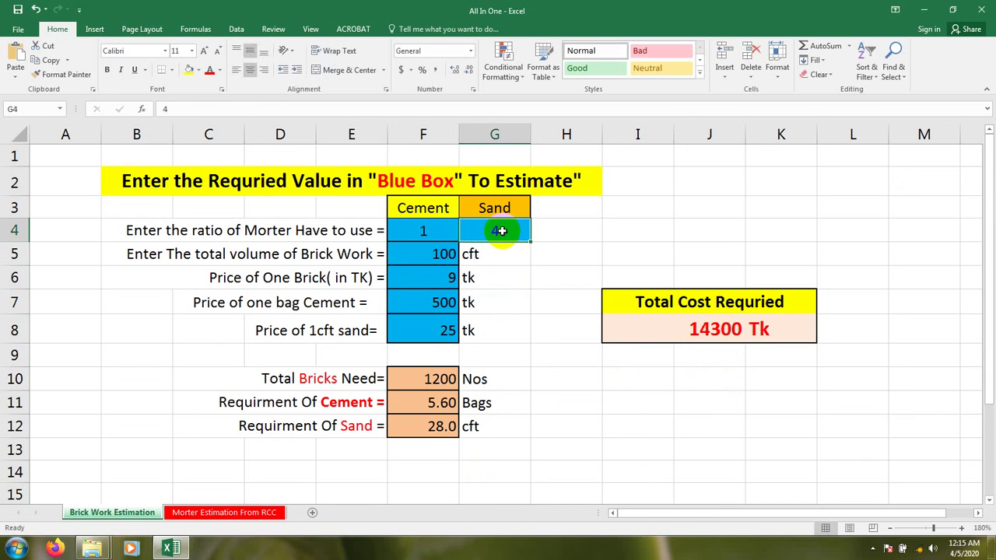
{"action": "type", "text": "5"}
{"action": "left_click", "coordinate": [440, 473]}
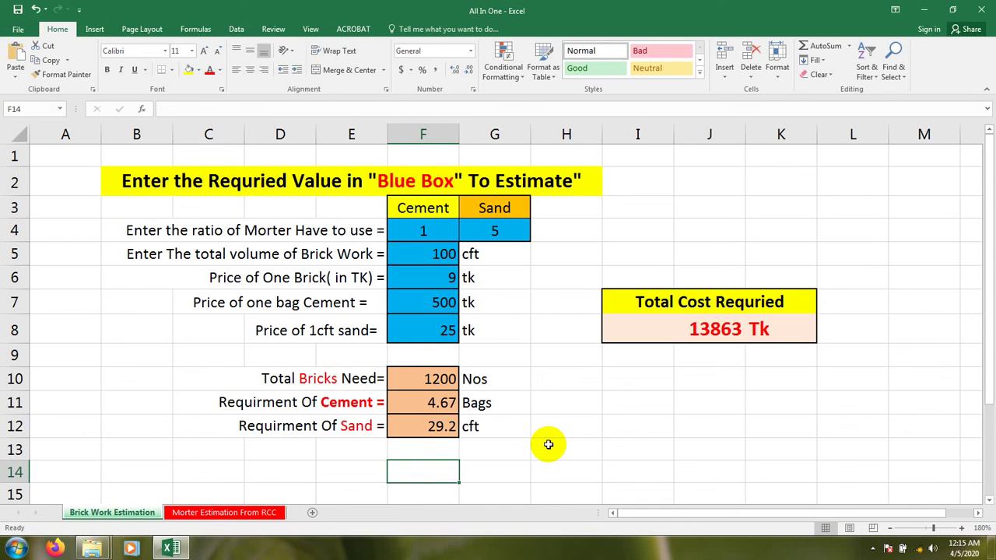
{"action": "left_click", "coordinate": [718, 443]}
{"action": "left_click", "coordinate": [727, 333]}
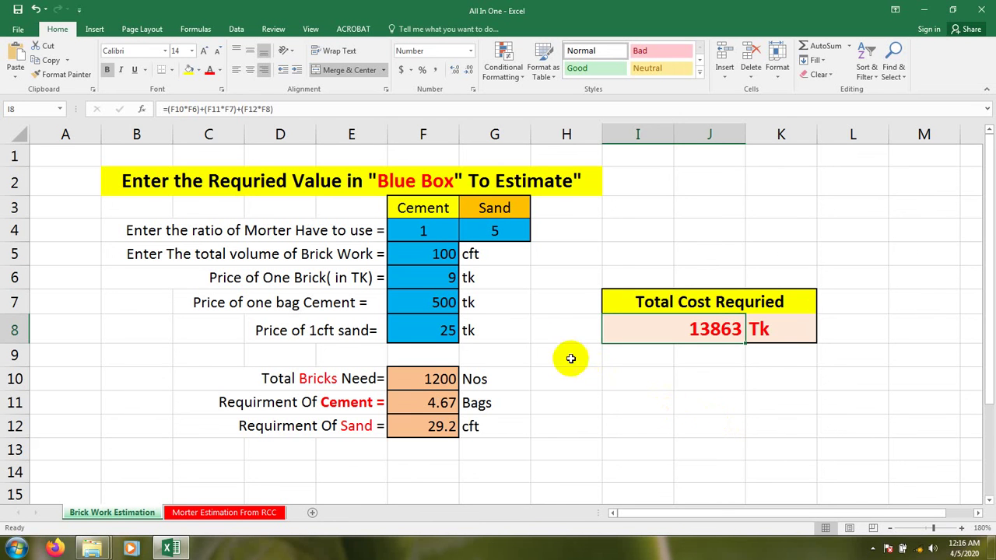
Replace tk with $ beside the brick, cement and sand prices in G6:G8
{"action": "left_click", "coordinate": [484, 277]}
{"action": "left_click", "coordinate": [481, 294]}
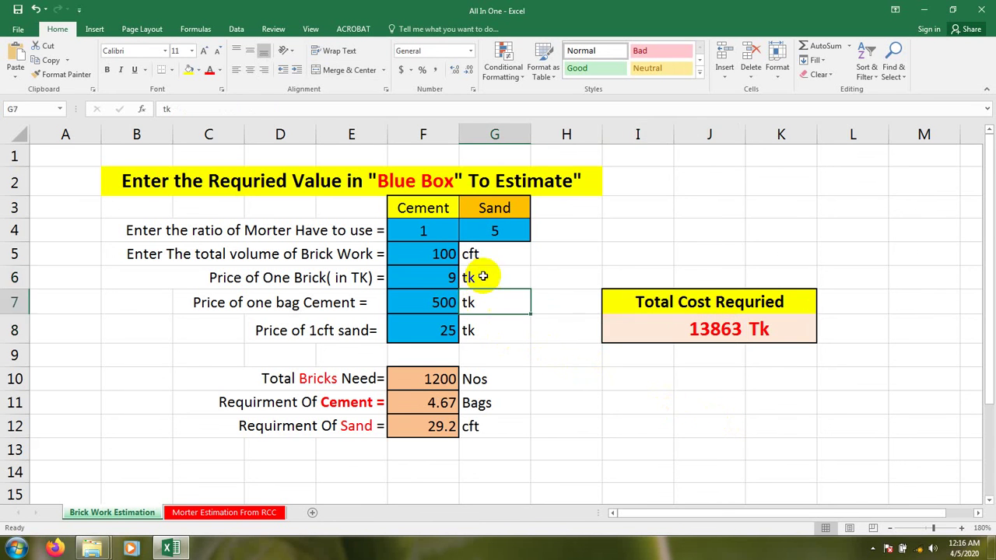
{"action": "left_click", "coordinate": [494, 277]}
{"action": "left_click", "coordinate": [489, 292]}
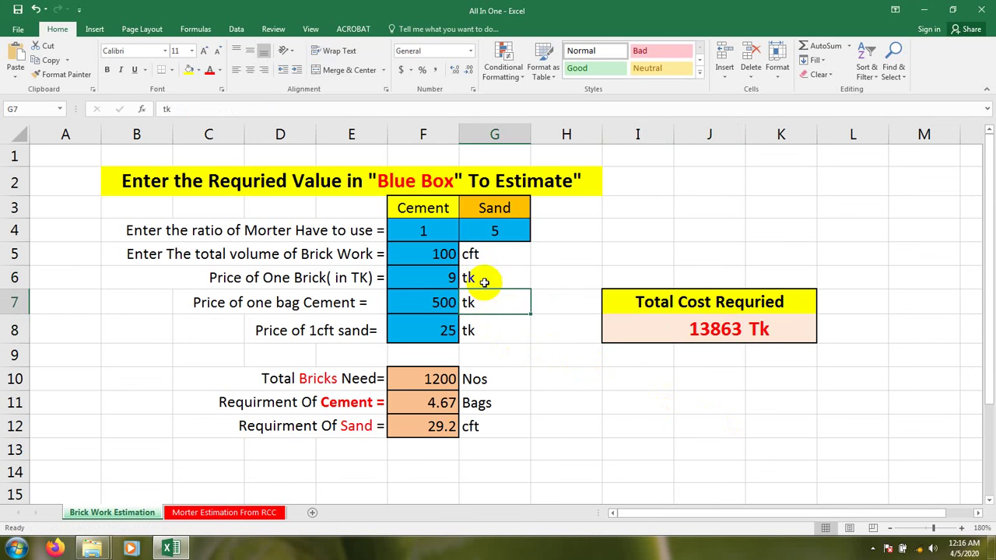
{"action": "left_click", "coordinate": [483, 280]}
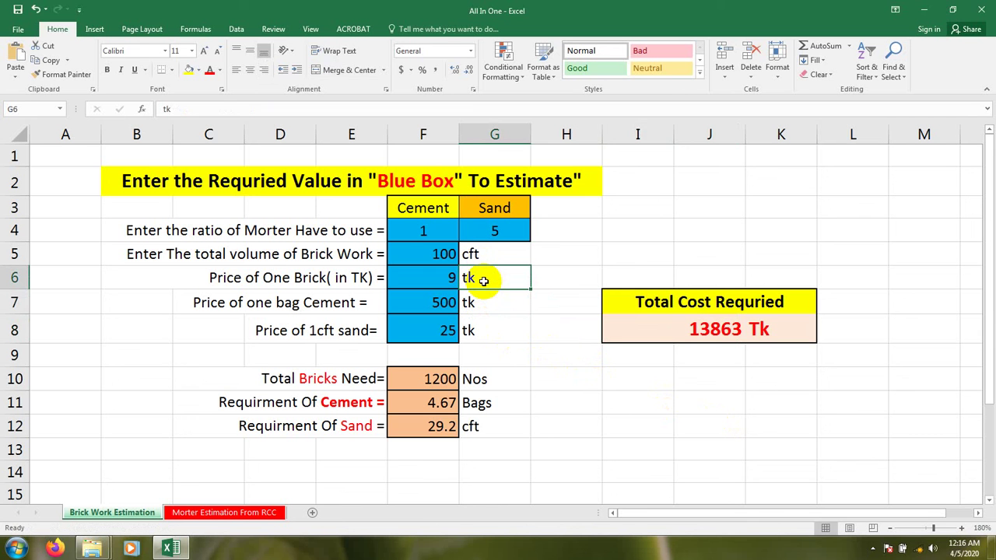
{"action": "type", "text": "$"}
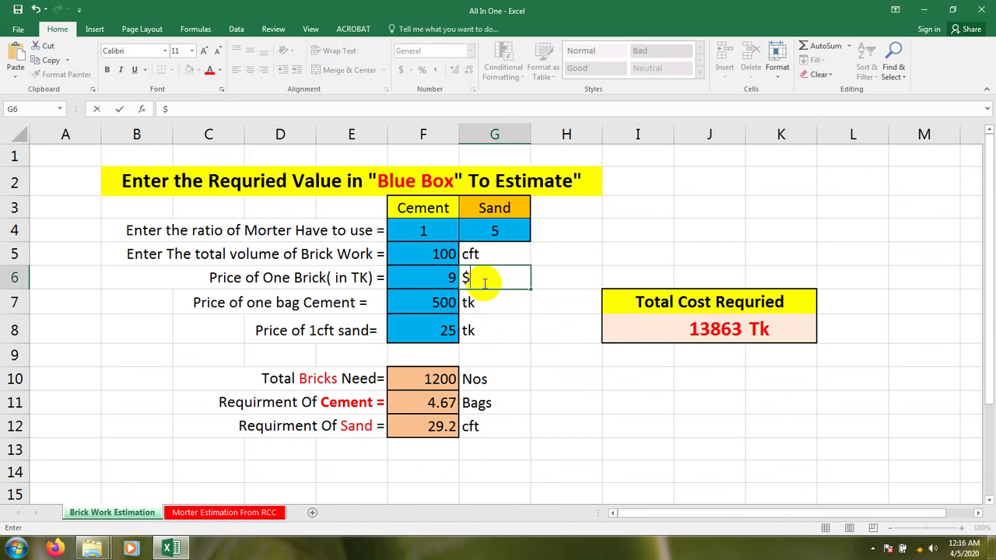
{"action": "key", "text": "Return"}
{"action": "type", "text": "$"}
{"action": "key", "text": "Return"}
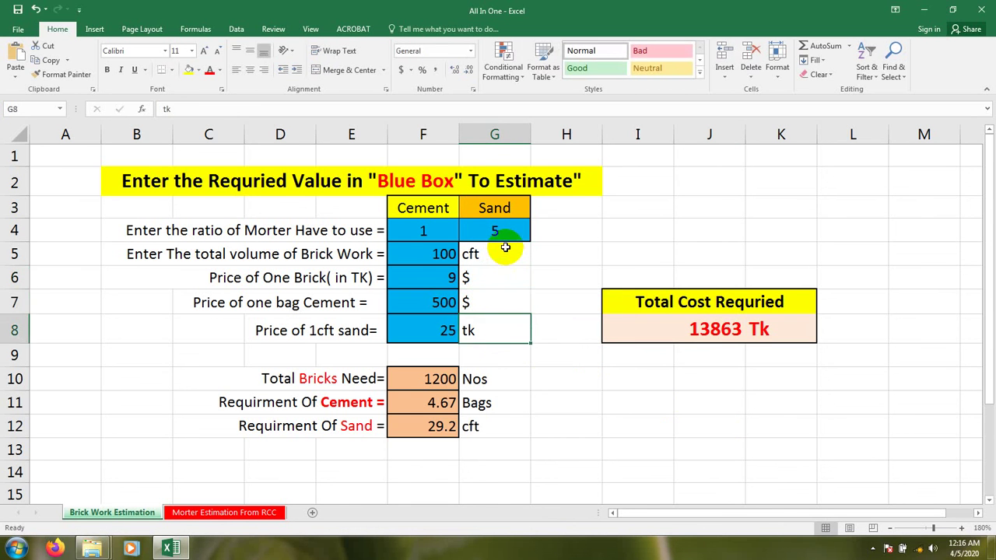
{"action": "type", "text": "$"}
{"action": "key", "text": "Return"}
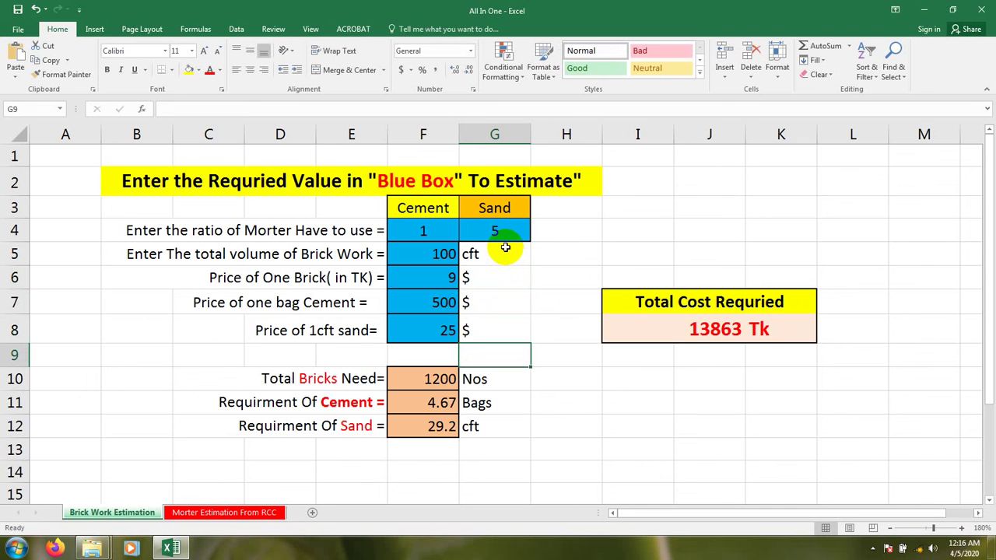
Replace the Tk unit beside the total cost in K8 with $
{"action": "left_click", "coordinate": [759, 332]}
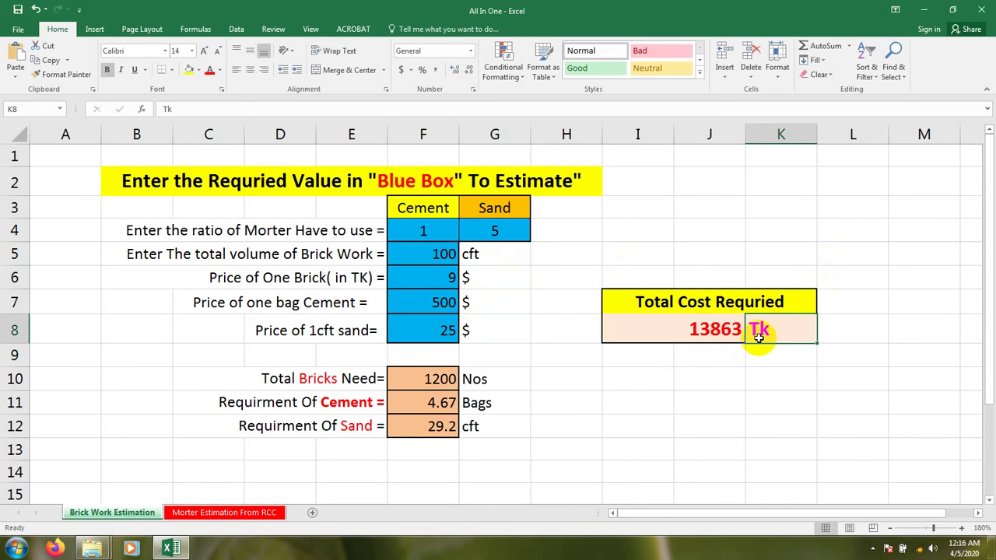
{"action": "type", "text": "$"}
{"action": "key", "text": "Return"}
{"action": "key", "text": "Return"}
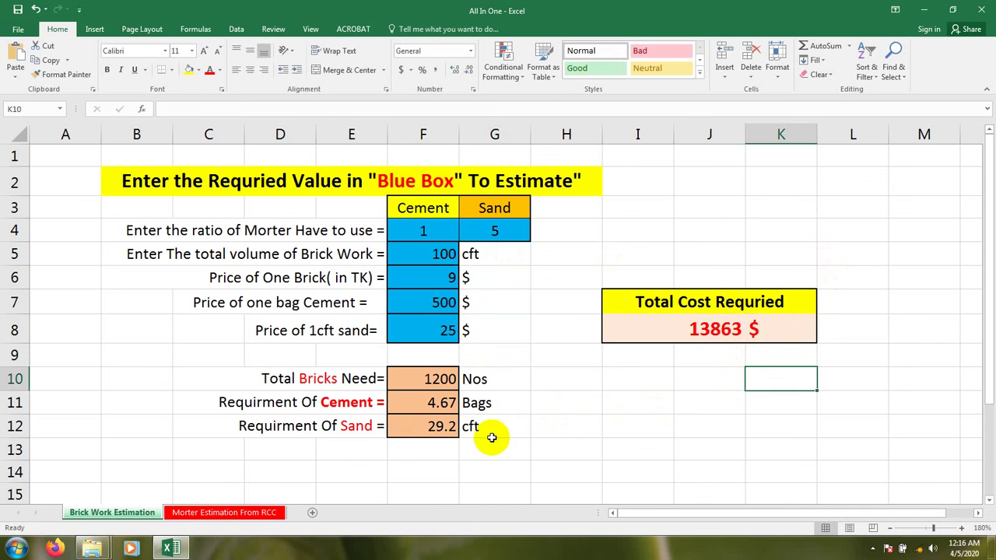
Remove '( in TK)' from the brick price label in B6
{"action": "left_click", "coordinate": [381, 278]}
{"action": "double_click", "coordinate": [376, 278]}
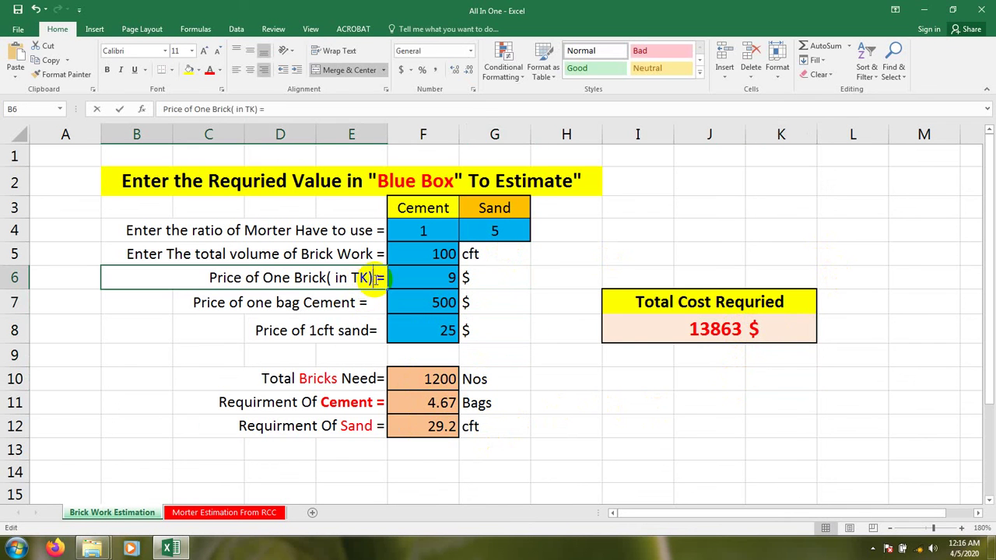
{"action": "key", "text": "BackSpace"}
{"action": "key", "text": "BackSpace"}
{"action": "key", "text": "BackSpace"}
{"action": "key", "text": "BackSpace"}
{"action": "key", "text": "BackSpace"}
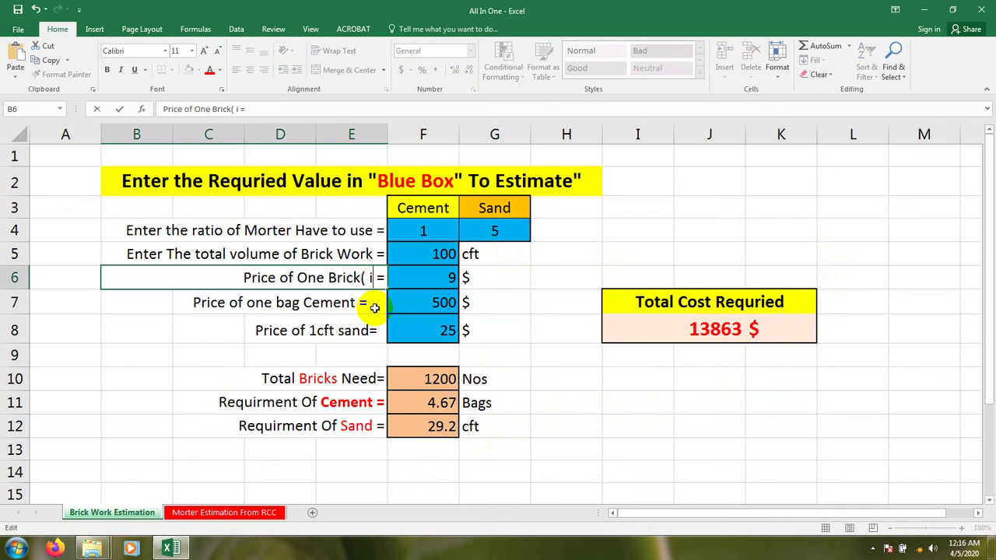
{"action": "key", "text": "BackSpace"}
{"action": "key", "text": "BackSpace"}
{"action": "key", "text": "BackSpace"}
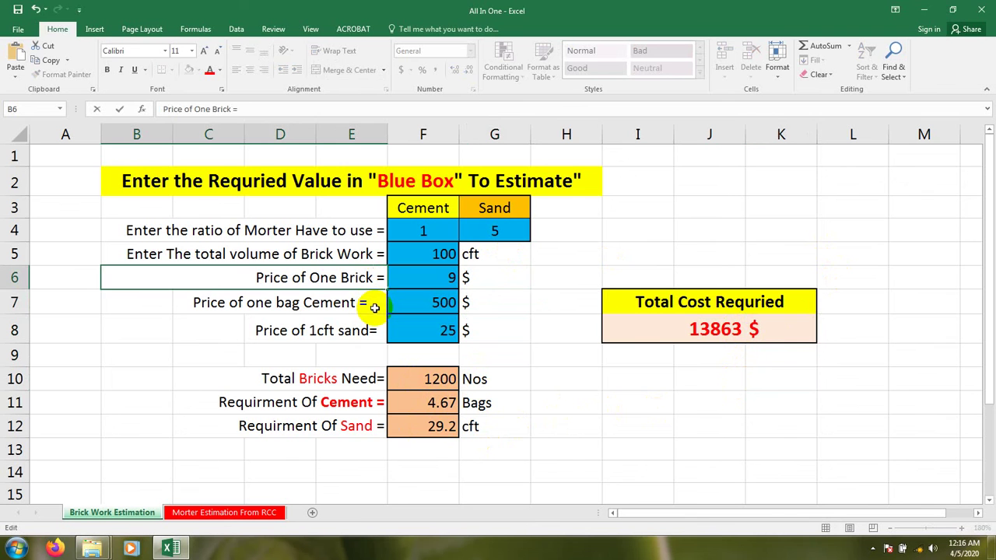
{"action": "left_click", "coordinate": [598, 403]}
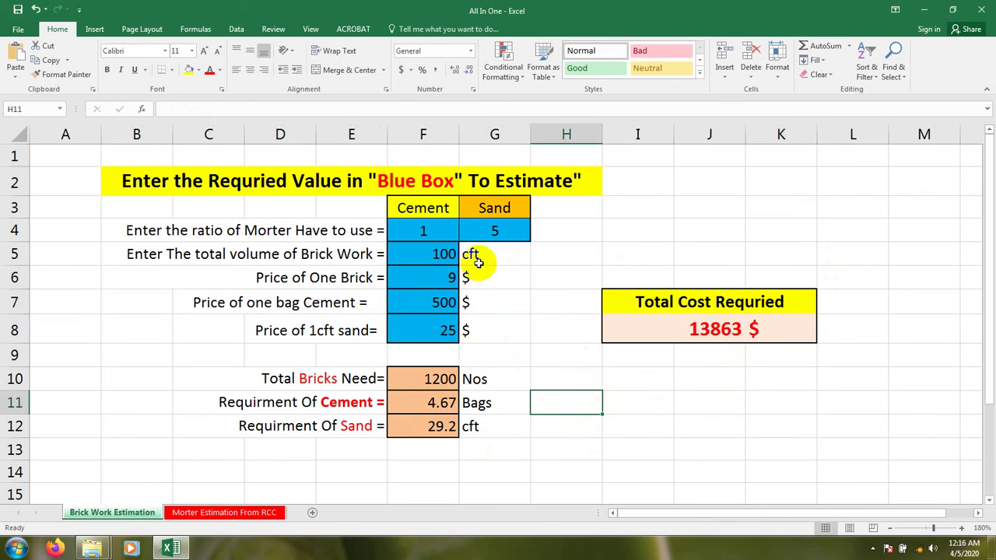
Review the new $ unit labels and the brick, cement and sand price values
{"action": "left_click", "coordinate": [477, 285]}
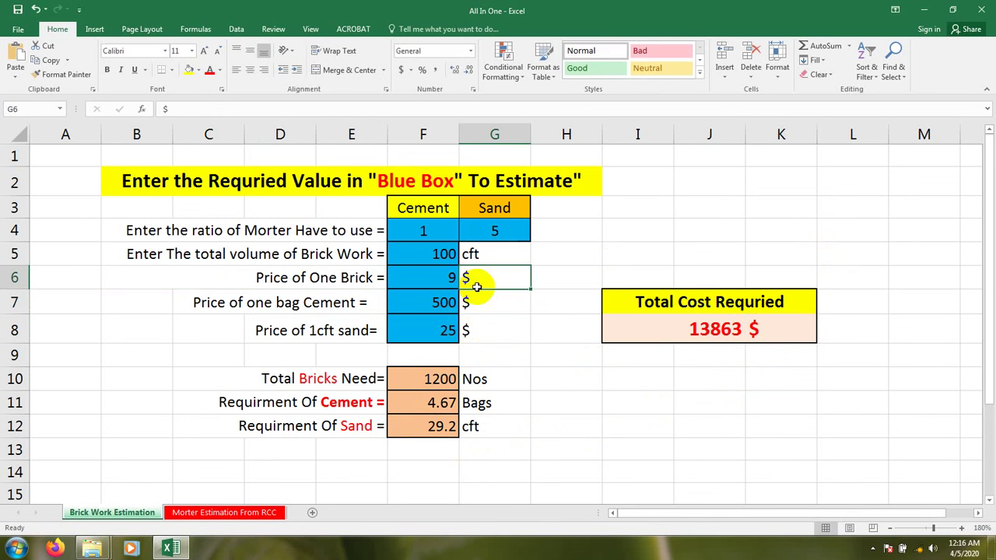
{"action": "left_click", "coordinate": [475, 304]}
{"action": "left_click", "coordinate": [475, 328]}
{"action": "left_click", "coordinate": [473, 301]}
{"action": "left_click", "coordinate": [472, 279]}
{"action": "left_click", "coordinate": [476, 304]}
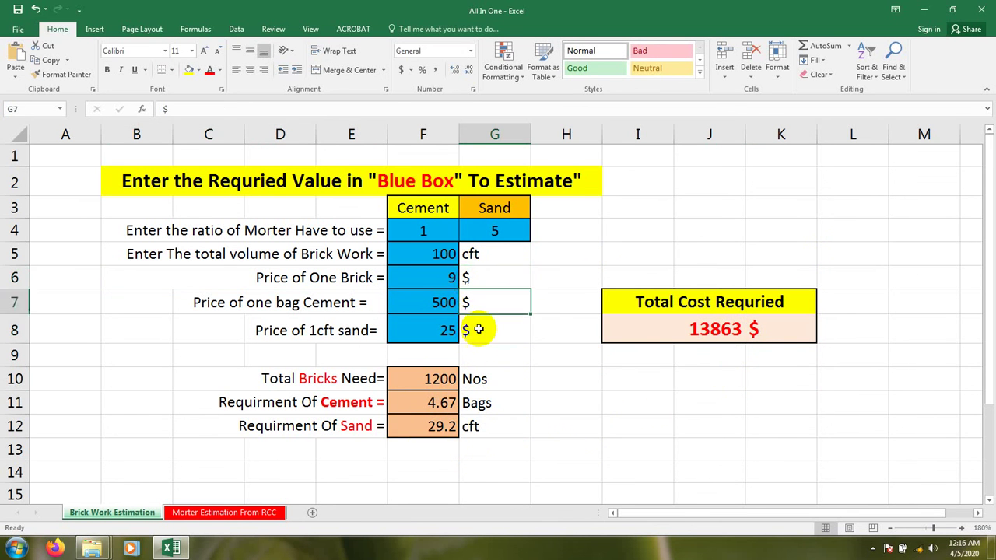
{"action": "left_click", "coordinate": [479, 329]}
{"action": "left_click", "coordinate": [474, 256]}
{"action": "left_click", "coordinate": [454, 279]}
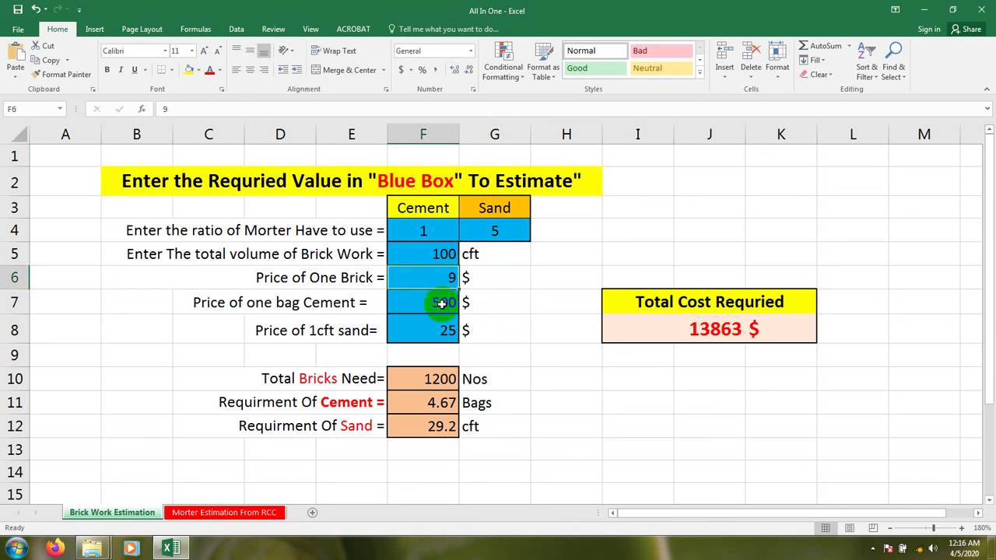
{"action": "left_click", "coordinate": [441, 303]}
{"action": "left_click", "coordinate": [440, 330]}
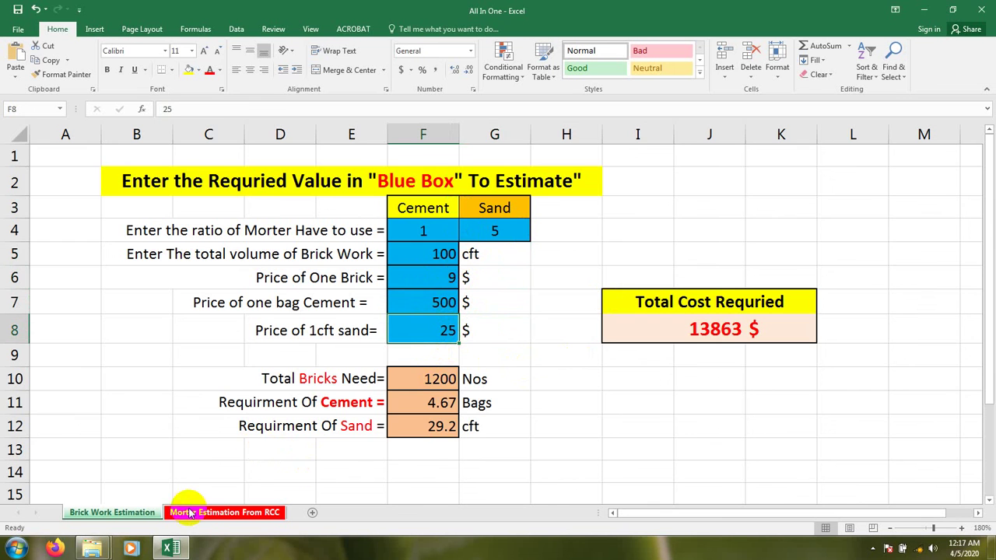
{"action": "left_click", "coordinate": [212, 513]}
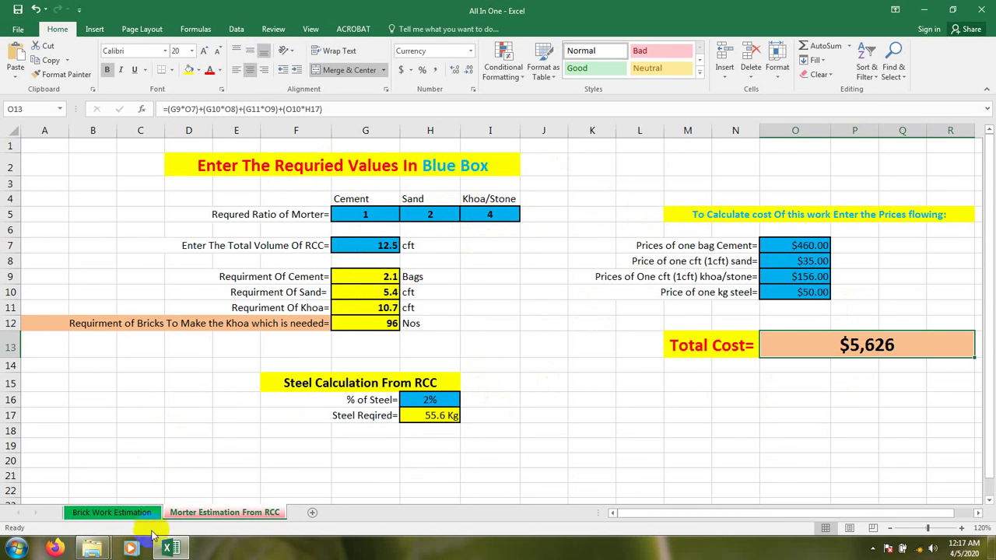
{"action": "left_click", "coordinate": [130, 517]}
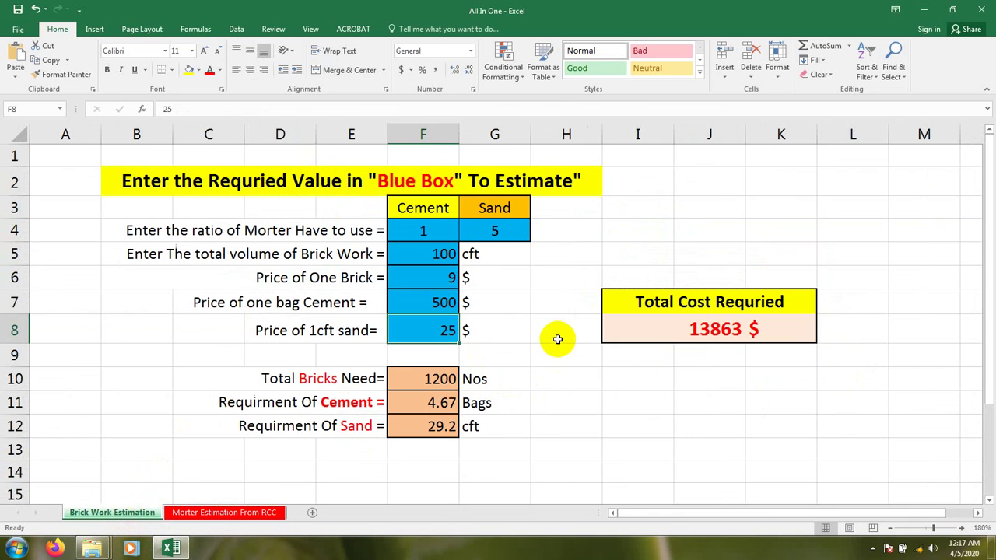